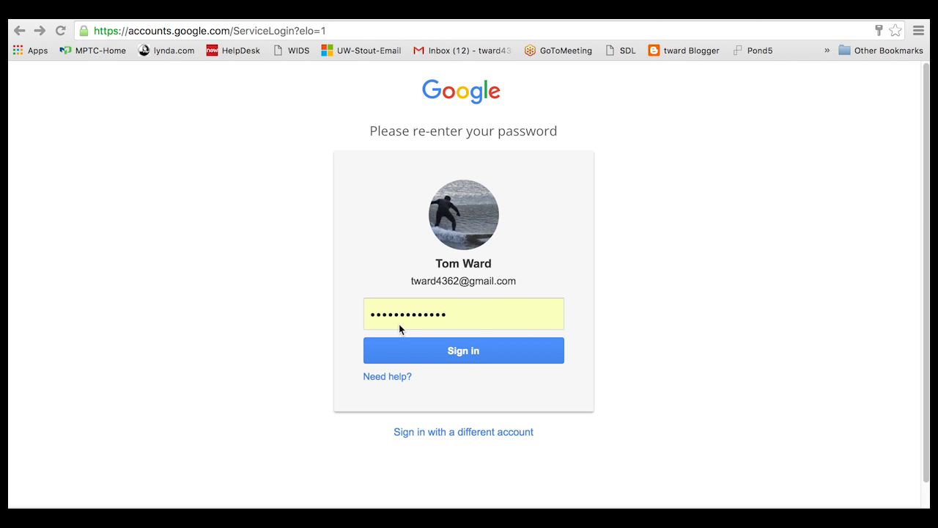
- Submit the re-entered password to reach My Account, then select the address bar
{"action": "left_click", "coordinate": [472, 352]}
{"action": "left_click", "coordinate": [472, 353]}
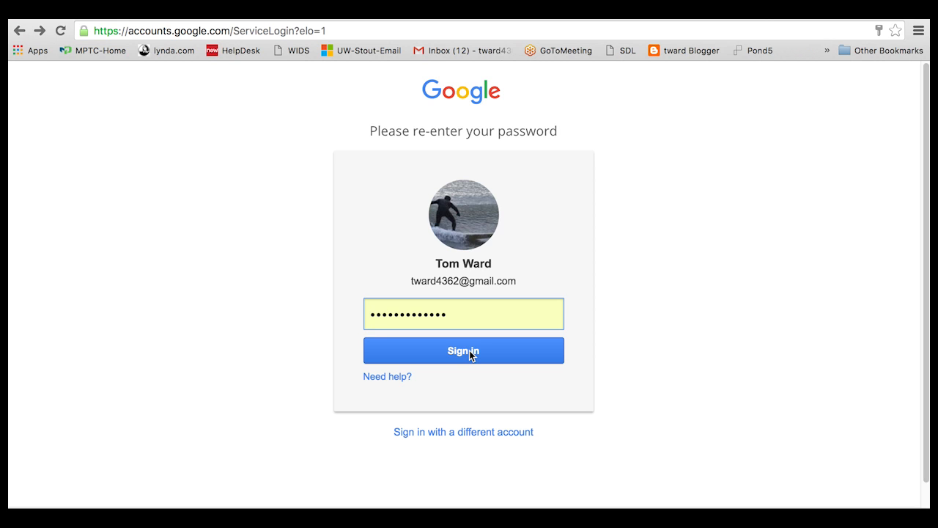
{"action": "left_click", "coordinate": [470, 351]}
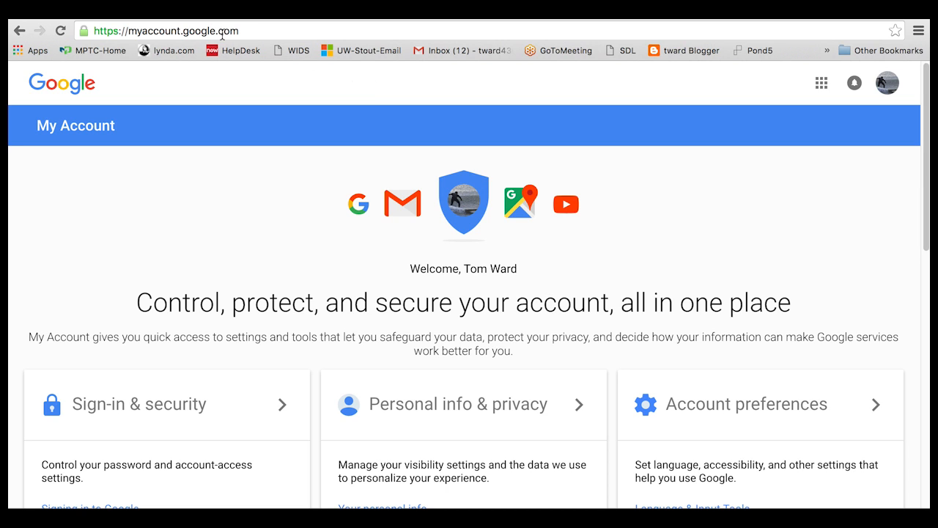
{"action": "left_click", "coordinate": [250, 32]}
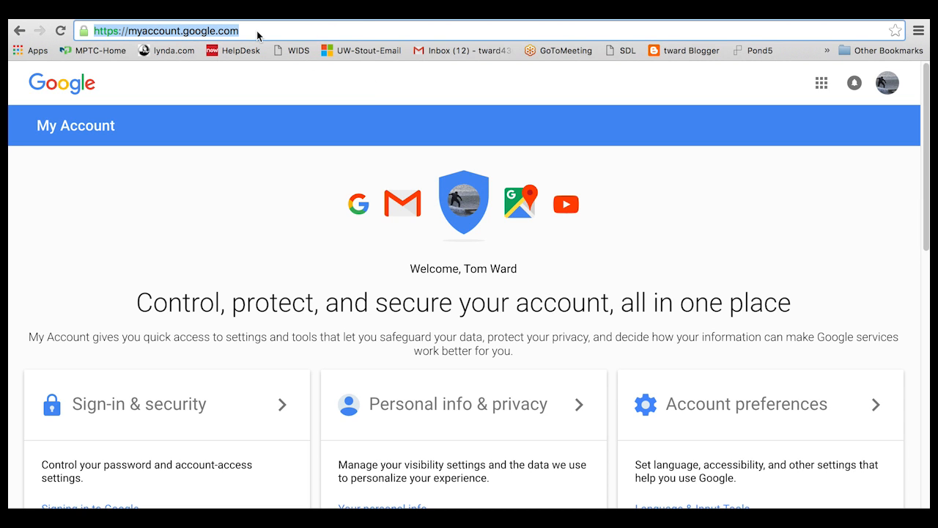
- Go to blogger.com and start creating a new blog
{"action": "type", "text": "blogger.com"}
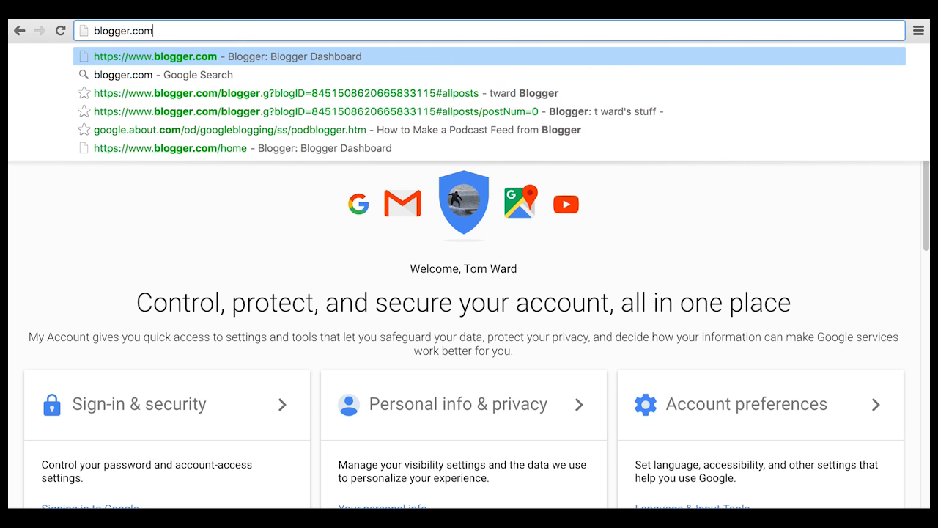
{"action": "key", "text": "Return"}
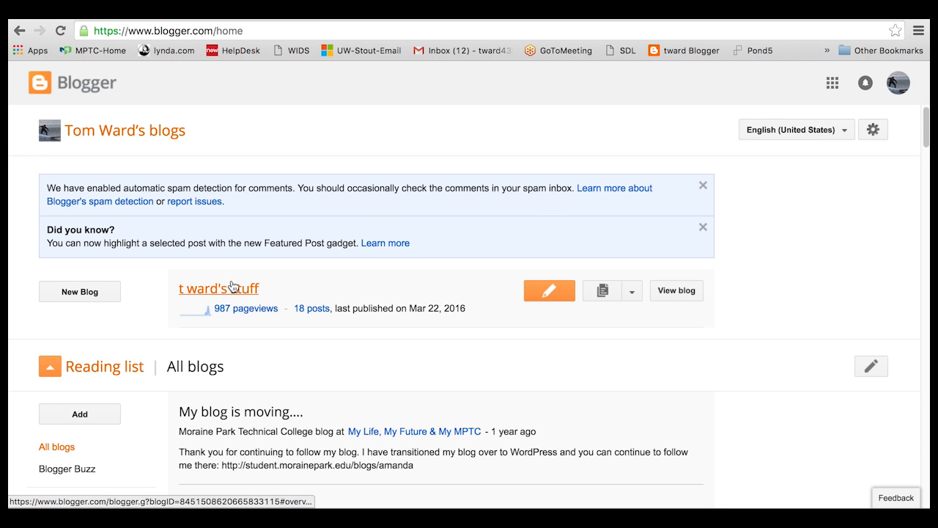
{"action": "left_click", "coordinate": [80, 293]}
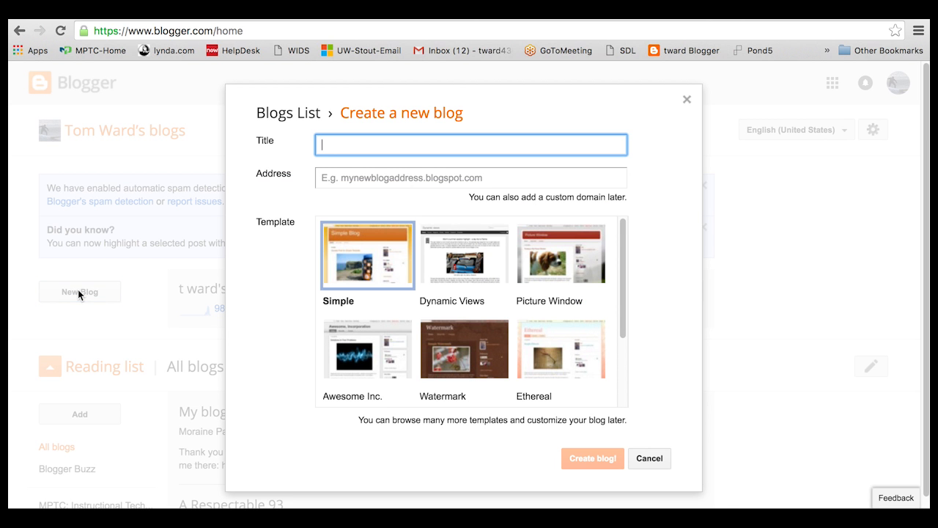
- Title the blog 'Tward Photoshop stuff' and edit its blogspot address until it is available
{"action": "type", "text": "Tward Photoshop stuff"}
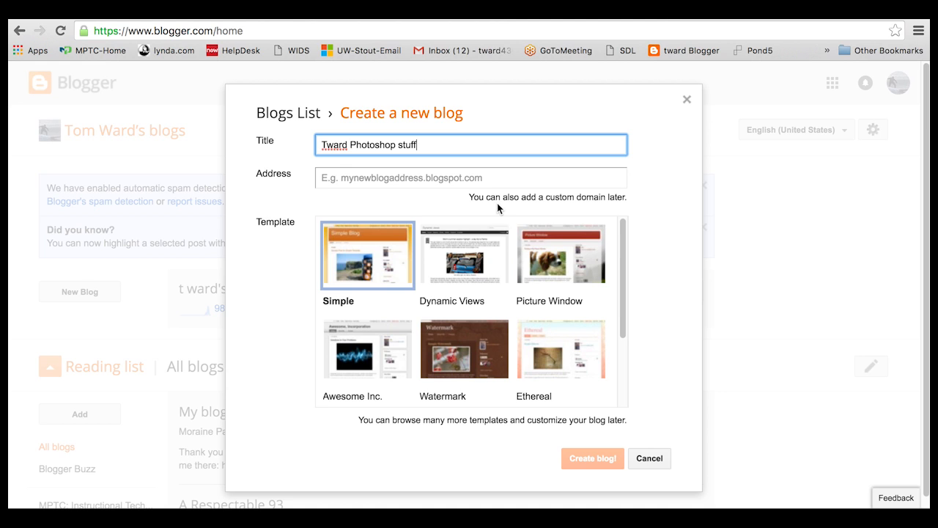
{"action": "left_click", "coordinate": [358, 179]}
{"action": "type", "text": "tw_Phot"}
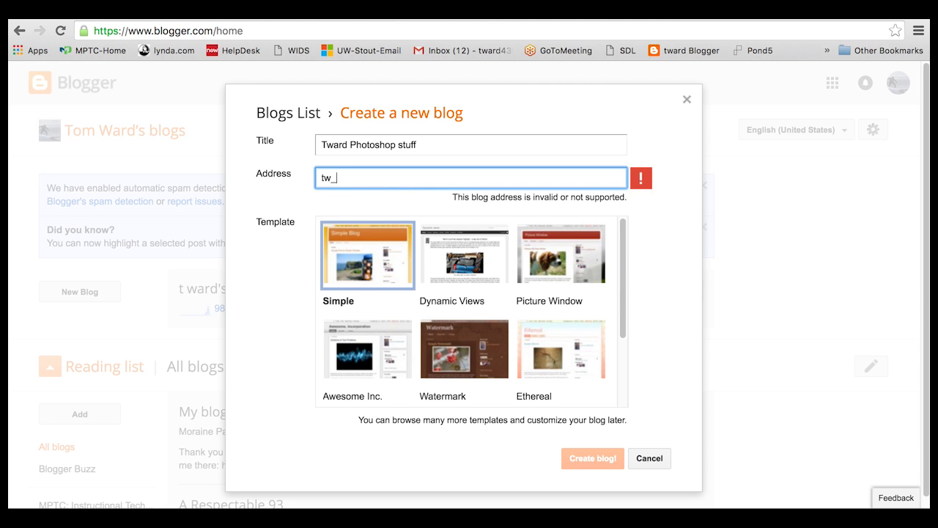
{"action": "type", "text": "oshop"}
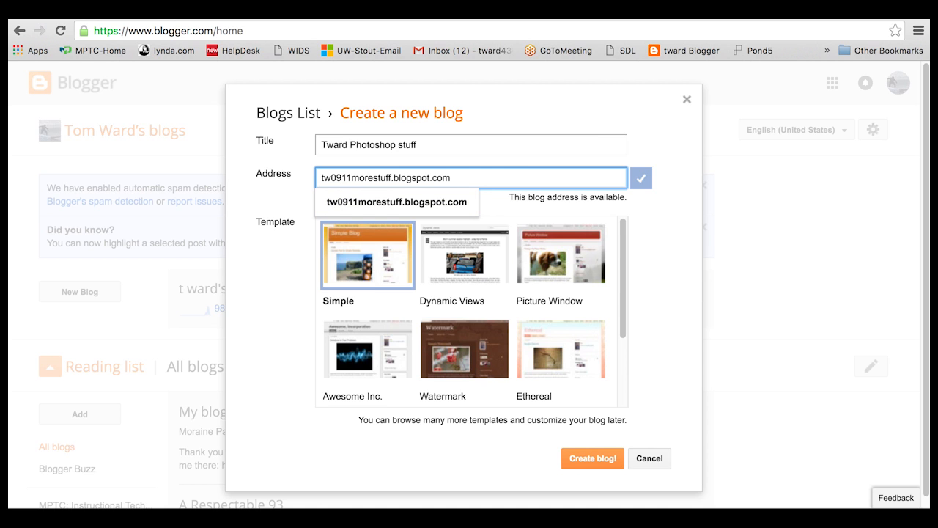
{"action": "left_click_drag", "start_coordinate": [391, 178], "coordinate": [352, 178]}
{"action": "type", "text": "Photo"}
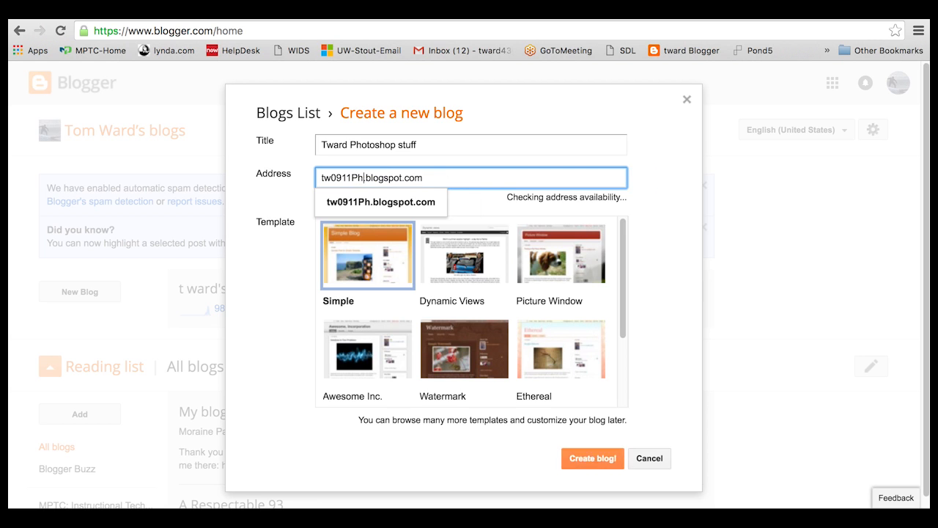
{"action": "type", "text": "shop"}
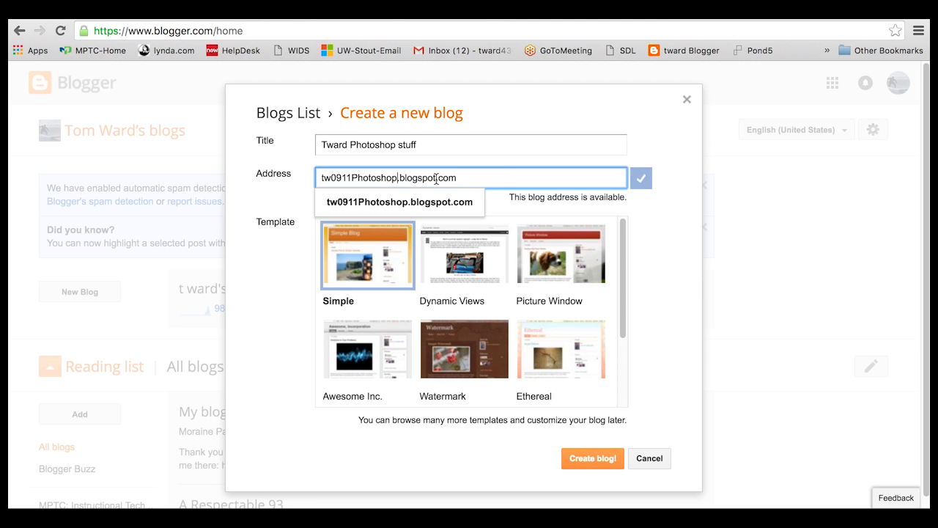
{"action": "left_click", "coordinate": [351, 178]}
{"action": "key", "text": "BackSpace"}
{"action": "key", "text": "BackSpace"}
{"action": "key", "text": "BackSpace"}
{"action": "key", "text": "BackSpace"}
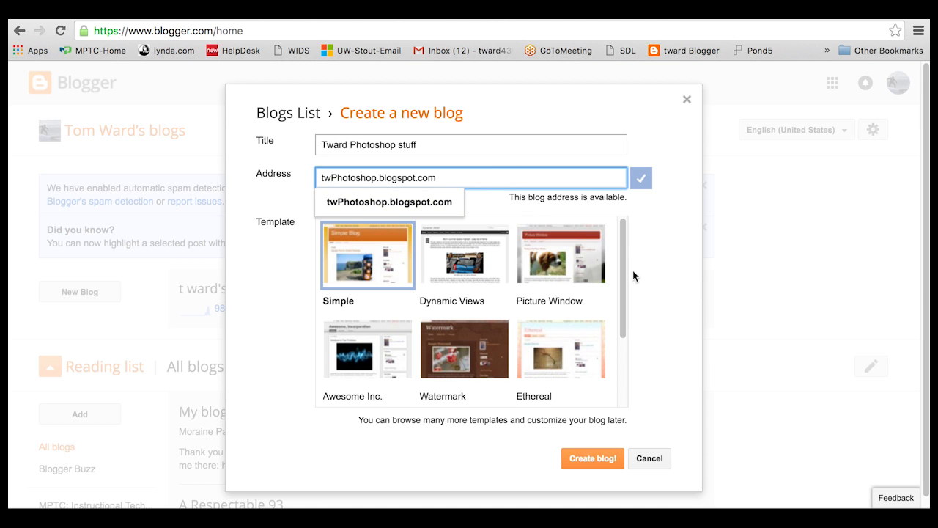
- Pick the Dynamic Views template and create the blog
{"action": "mouse_move", "coordinate": [620, 237]}
{"action": "left_mouse_down"}
{"action": "mouse_move", "coordinate": [631, 270]}
{"action": "mouse_move", "coordinate": [631, 331]}
{"action": "mouse_move", "coordinate": [635, 254]}
{"action": "mouse_move", "coordinate": [625, 230]}
{"action": "left_mouse_up"}
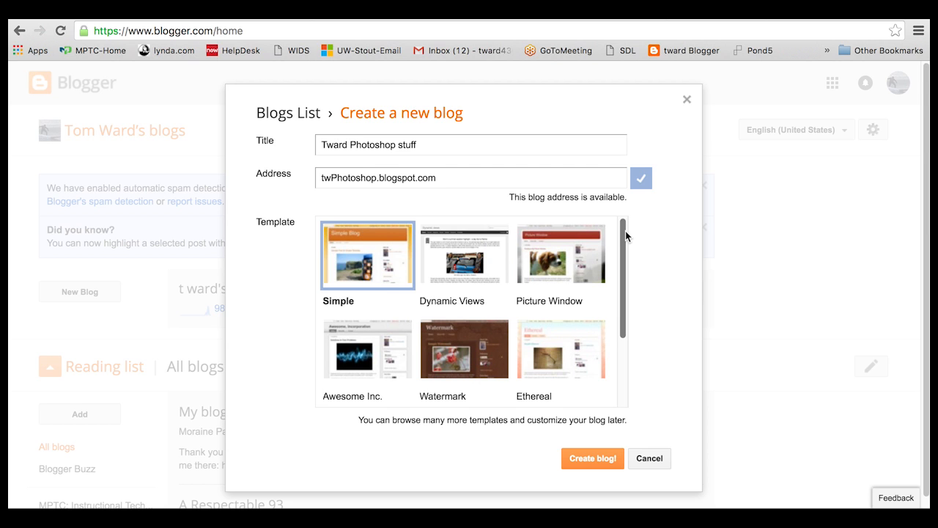
{"action": "mouse_move", "coordinate": [626, 238]}
{"action": "left_mouse_down"}
{"action": "mouse_move", "coordinate": [630, 315]}
{"action": "mouse_move", "coordinate": [632, 250]}
{"action": "left_mouse_up"}
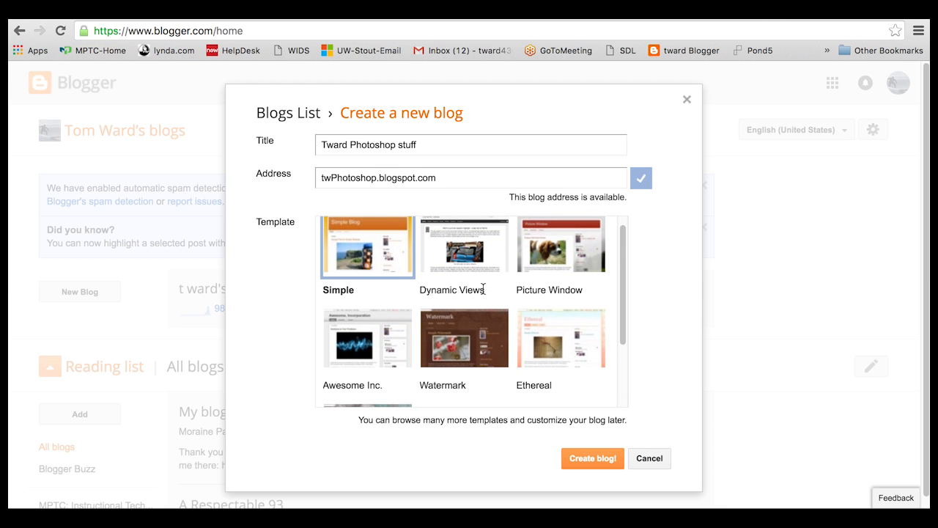
{"action": "left_click", "coordinate": [490, 249]}
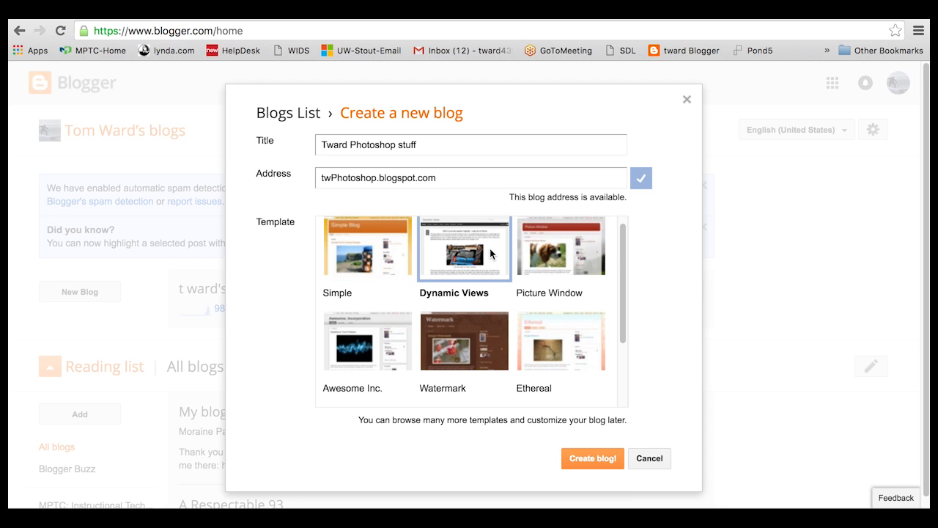
{"action": "left_click", "coordinate": [598, 463]}
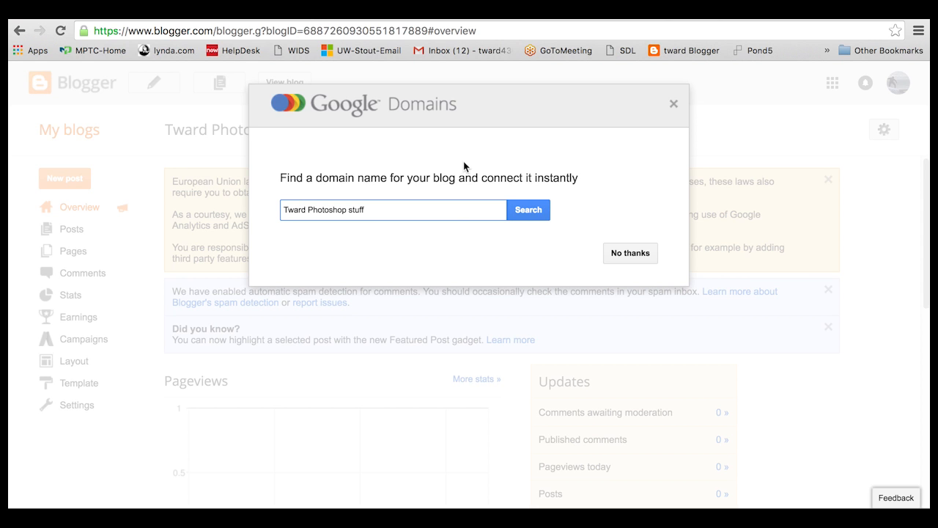
- Decline the Google Domains offer and open the blog's empty Posts list
{"action": "left_click", "coordinate": [631, 253]}
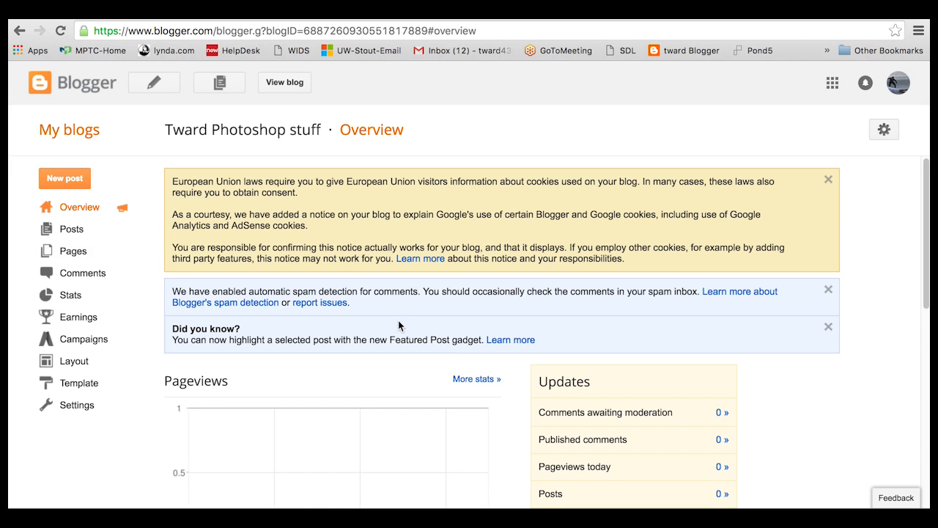
{"action": "scroll", "coordinate": [399, 320], "scroll_direction": "down", "scroll_amount": 5}
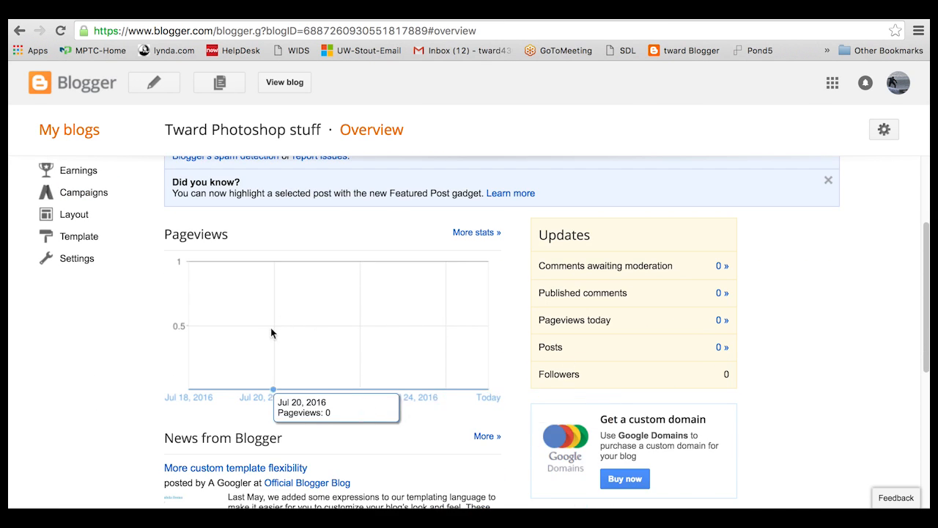
{"action": "scroll", "coordinate": [308, 380], "scroll_direction": "down", "scroll_amount": 1}
{"action": "scroll", "coordinate": [308, 381], "scroll_direction": "up", "scroll_amount": 1}
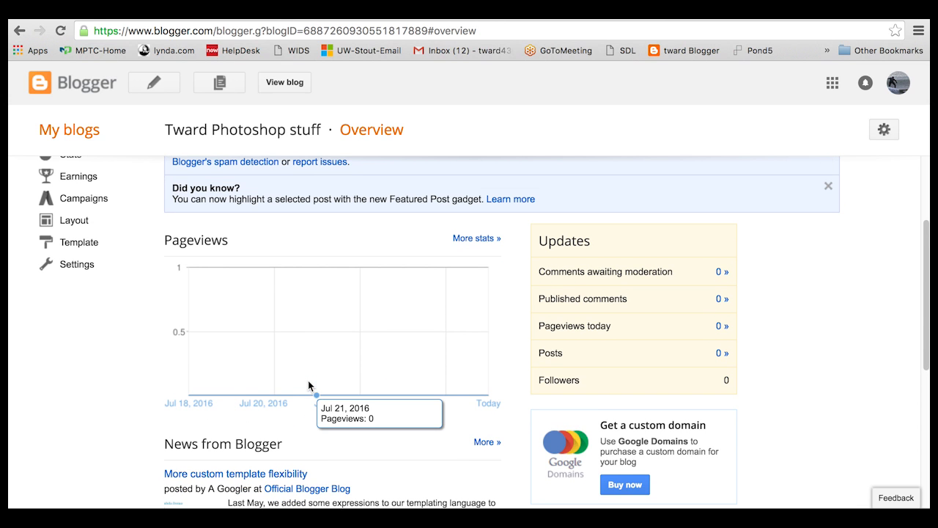
{"action": "scroll", "coordinate": [260, 381], "scroll_direction": "up", "scroll_amount": 1}
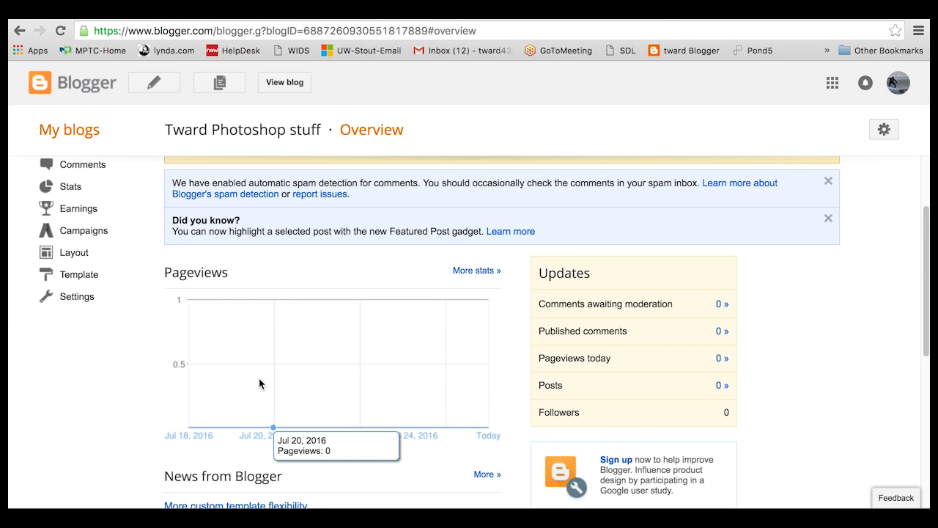
{"action": "scroll", "coordinate": [259, 378], "scroll_direction": "up", "scroll_amount": 3}
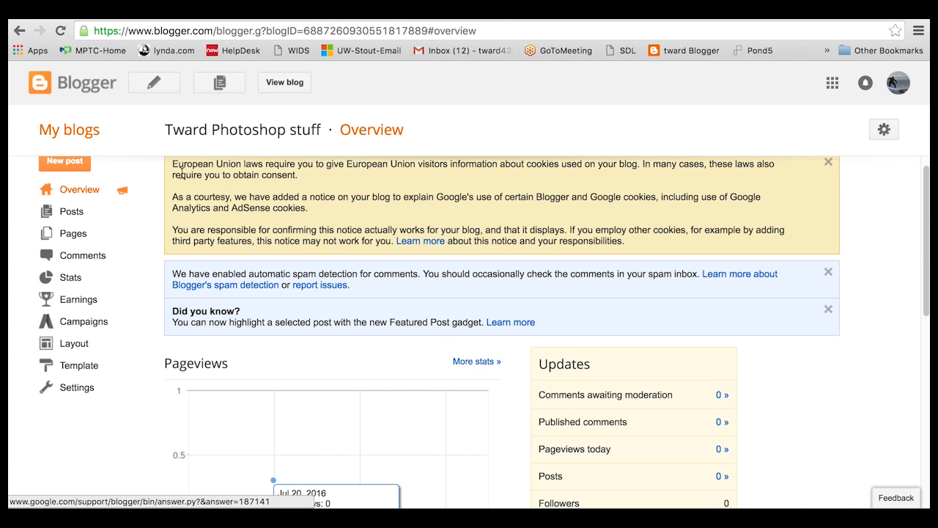
{"action": "left_click", "coordinate": [72, 218]}
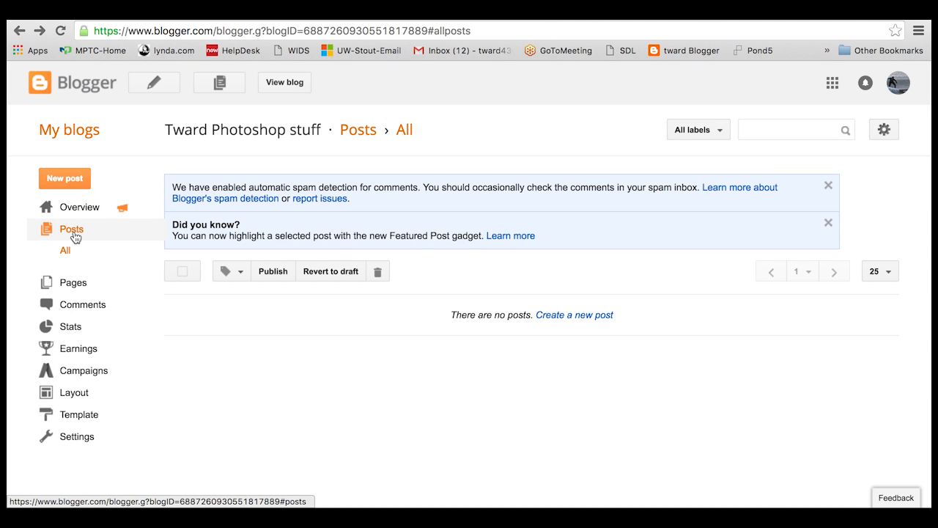
- Start a new post titled 'Photos from my summer vacation 2016'
{"action": "left_click", "coordinate": [64, 179]}
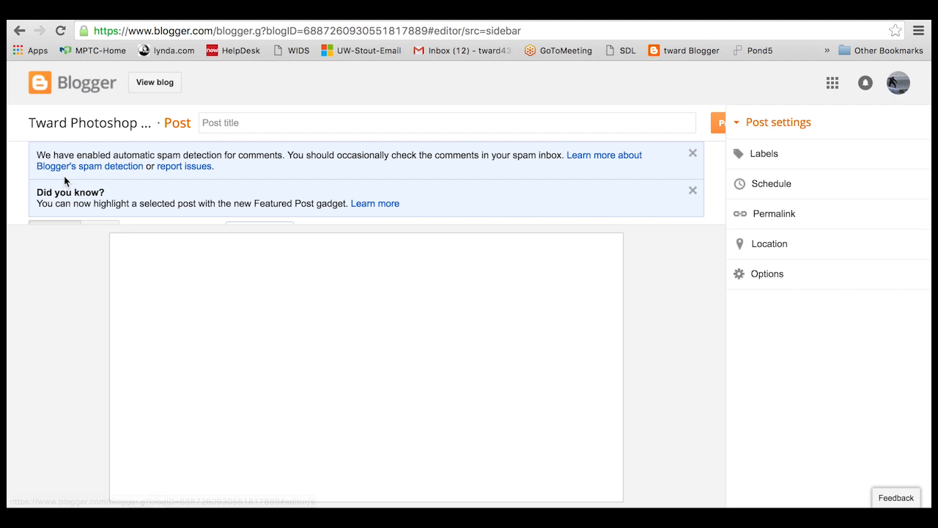
{"action": "left_click", "coordinate": [256, 124]}
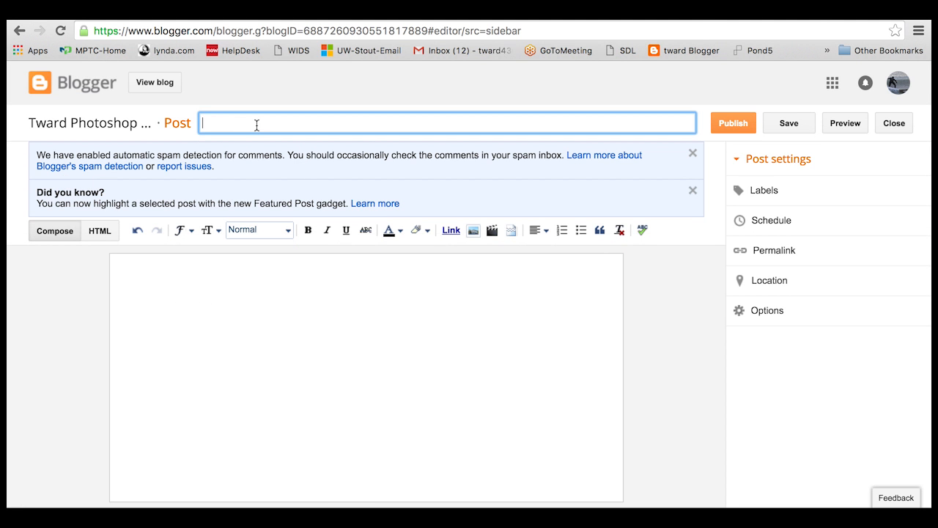
{"action": "type", "text": "Photos from my summer vacation 2016"}
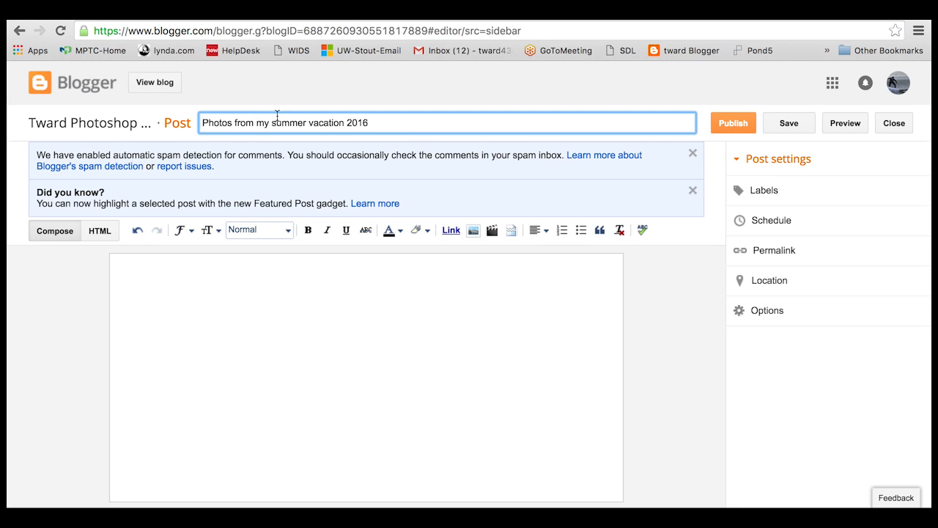
- Repeat the title in the body as a Heading and start a normal paragraph below it
{"action": "left_click", "coordinate": [206, 270]}
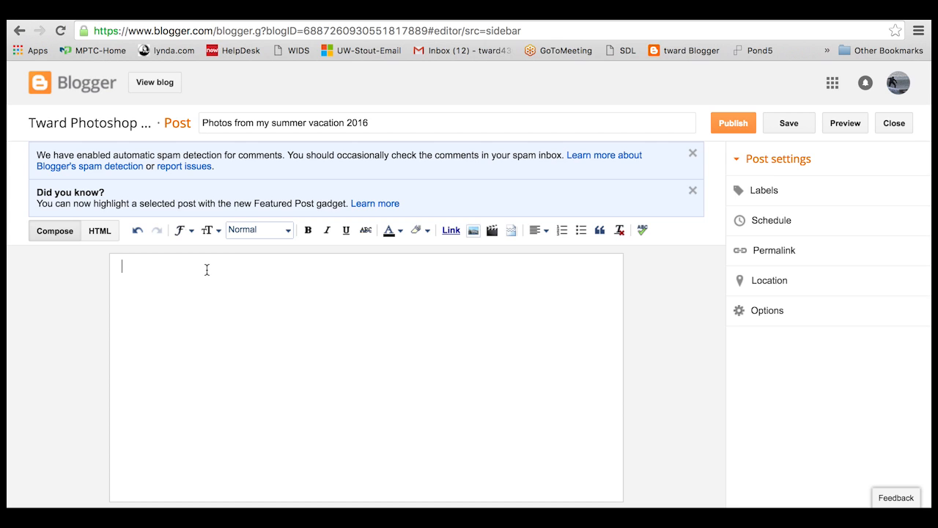
{"action": "type", "text": "Photos from my summer vacation 2016"}
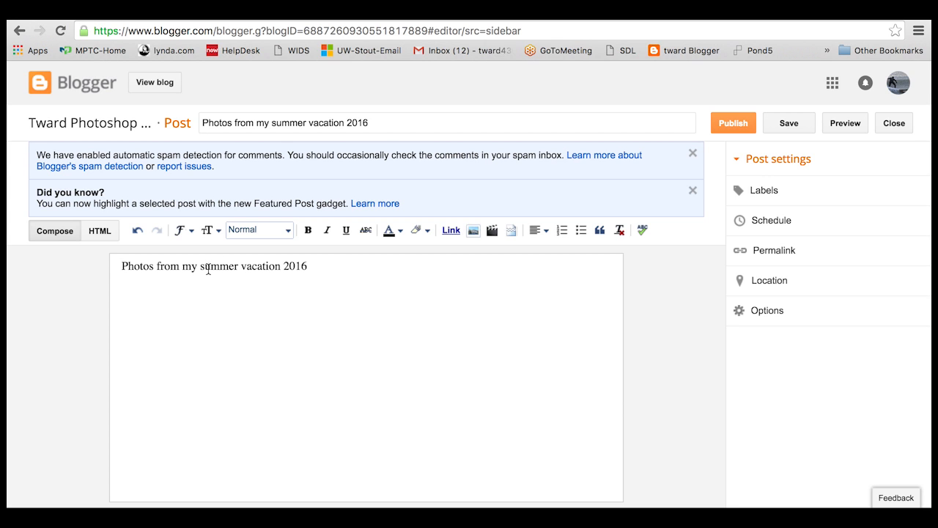
{"action": "left_click_drag", "start_coordinate": [317, 265], "coordinate": [90, 262]}
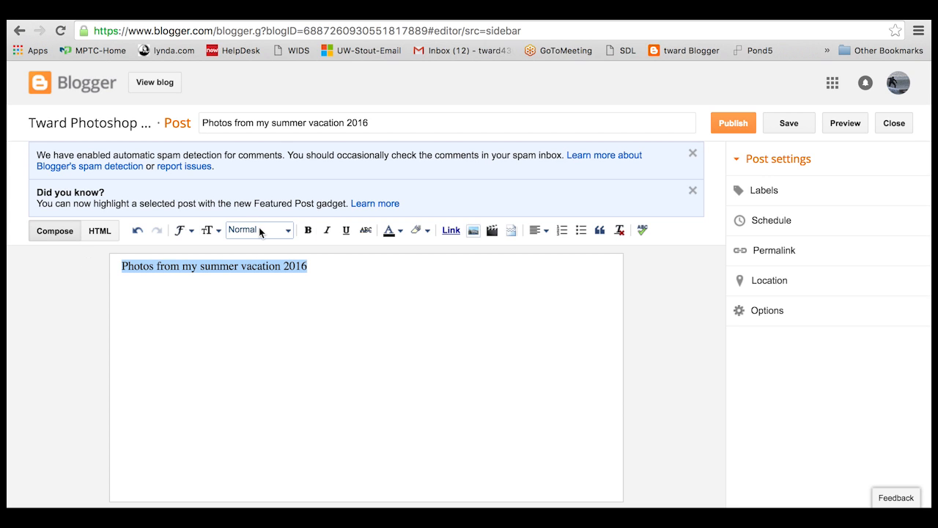
{"action": "left_click", "coordinate": [287, 231]}
{"action": "left_click", "coordinate": [276, 251]}
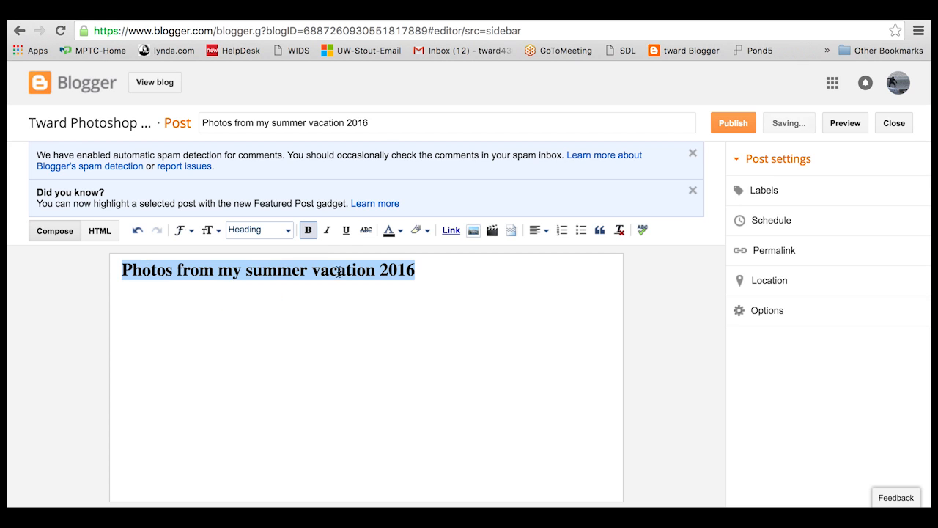
{"action": "left_click", "coordinate": [432, 274]}
{"action": "key", "text": "Return"}
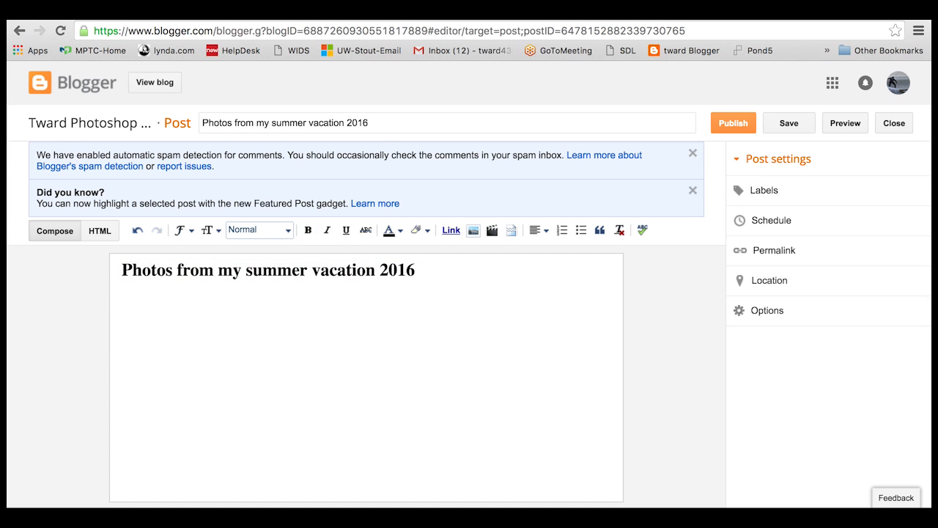
- Insert the uploaded forest trail, Moraine Park shirt and surfer photos into the post
{"action": "left_click", "coordinate": [476, 235]}
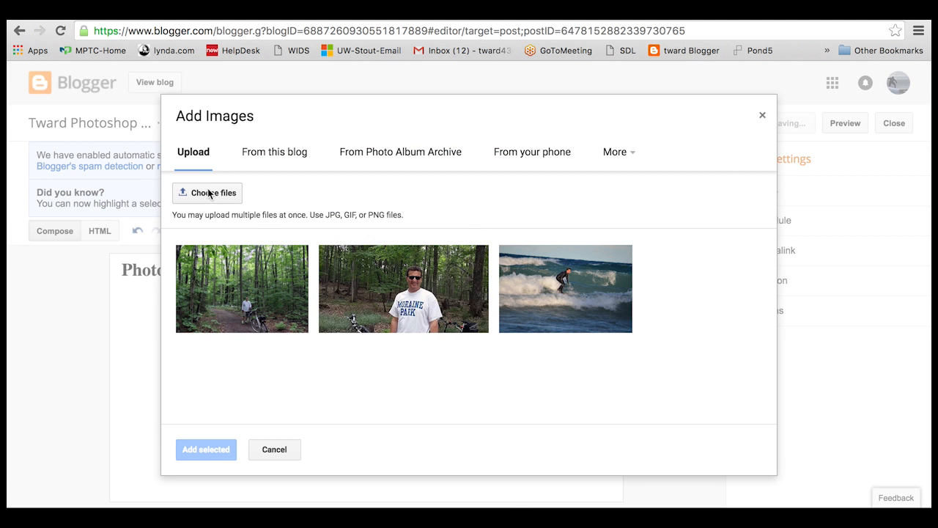
{"action": "left_click", "coordinate": [221, 193]}
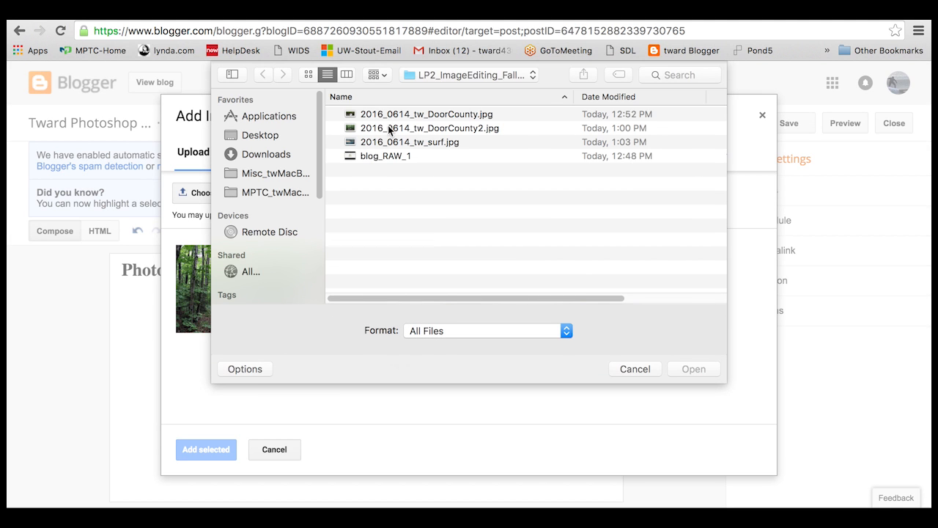
{"action": "left_click", "coordinate": [635, 368]}
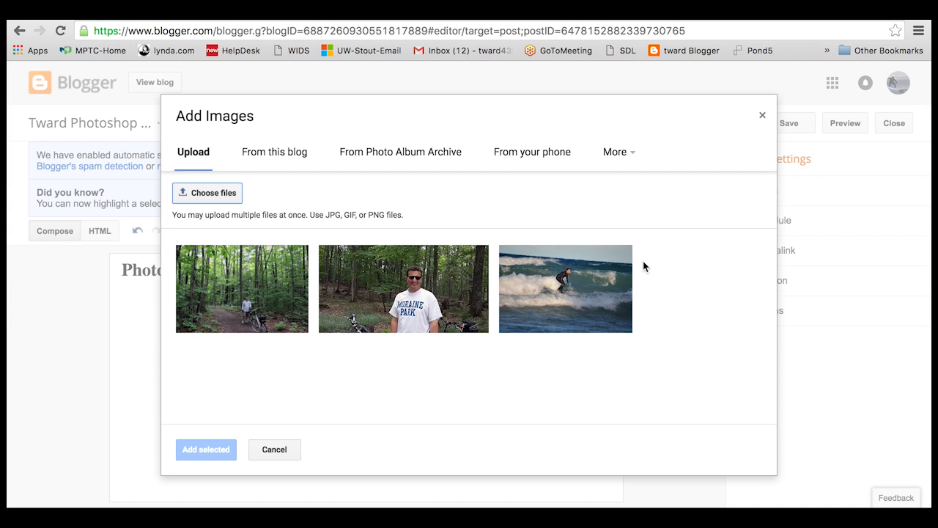
{"action": "left_click", "coordinate": [242, 284]}
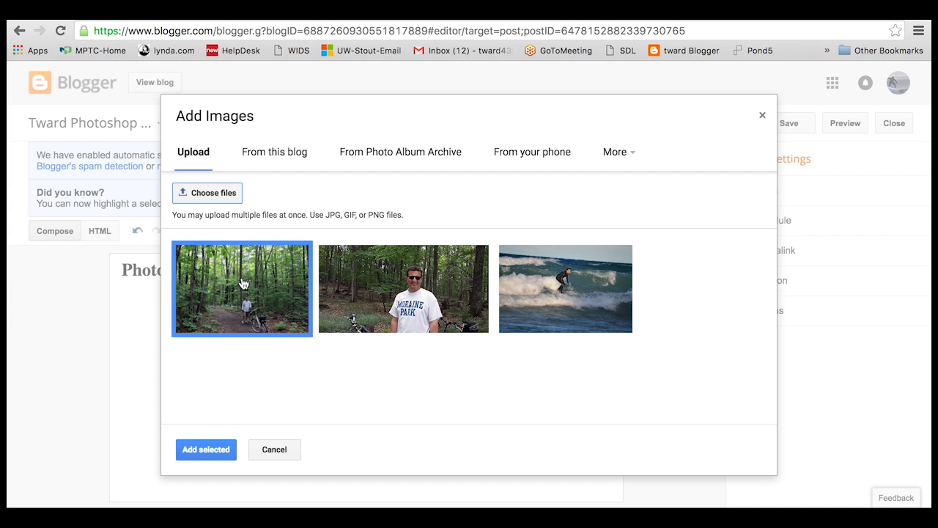
{"action": "left_click", "coordinate": [397, 287]}
{"action": "left_click", "coordinate": [568, 286]}
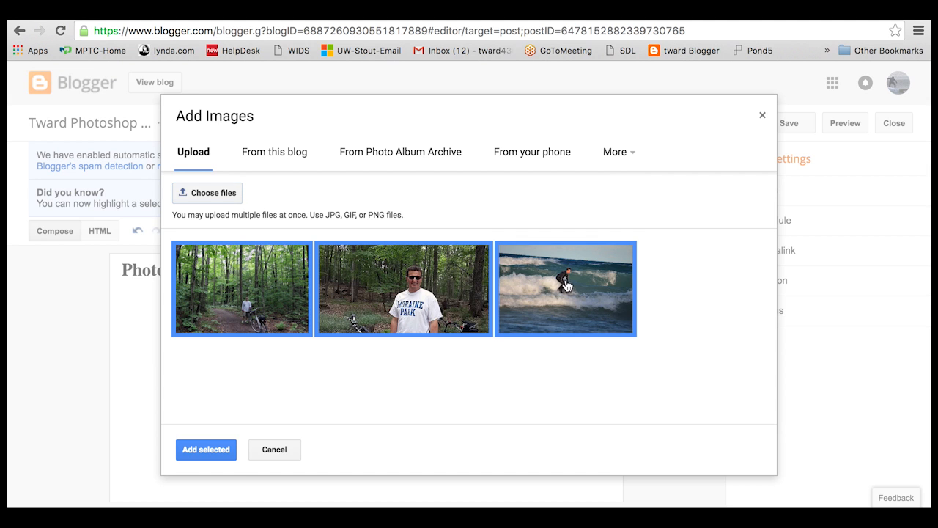
{"action": "left_click", "coordinate": [205, 449]}
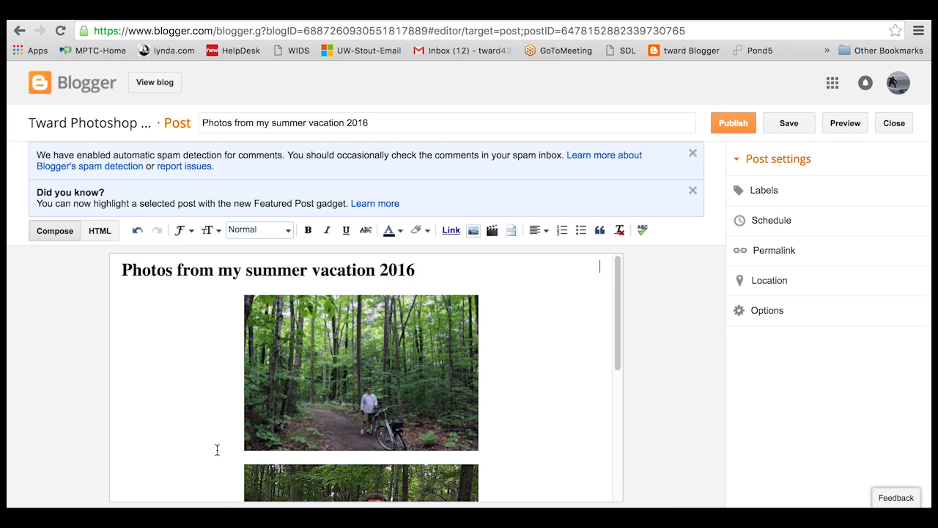
- Caption the forest trail photo 'Newport State Park 2016'
{"action": "scroll", "coordinate": [216, 450], "scroll_direction": "down", "scroll_amount": 3}
{"action": "scroll", "coordinate": [215, 450], "scroll_direction": "up", "scroll_amount": 1}
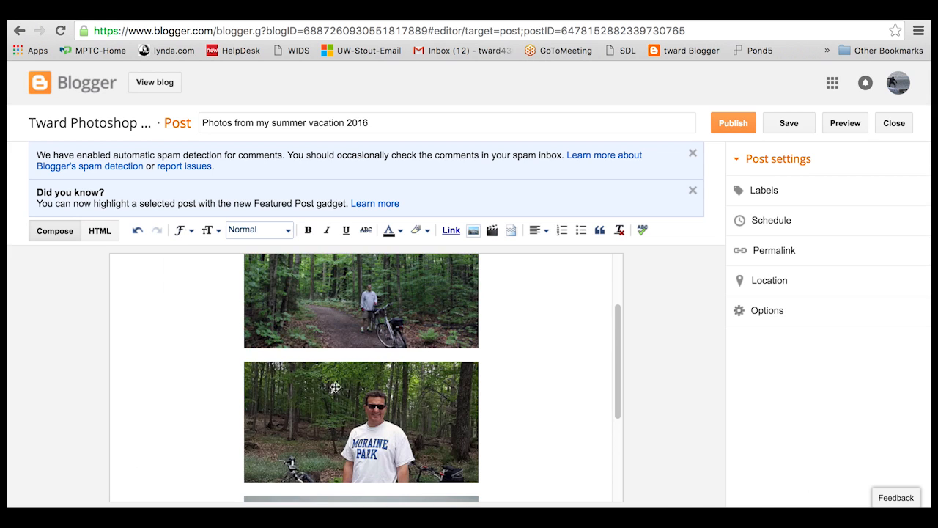
{"action": "left_click", "coordinate": [417, 342]}
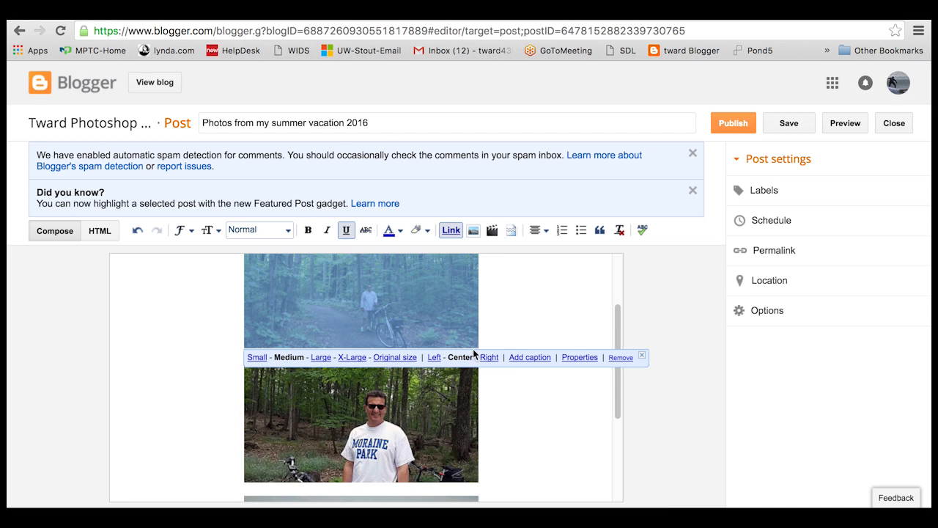
{"action": "left_click", "coordinate": [531, 358]}
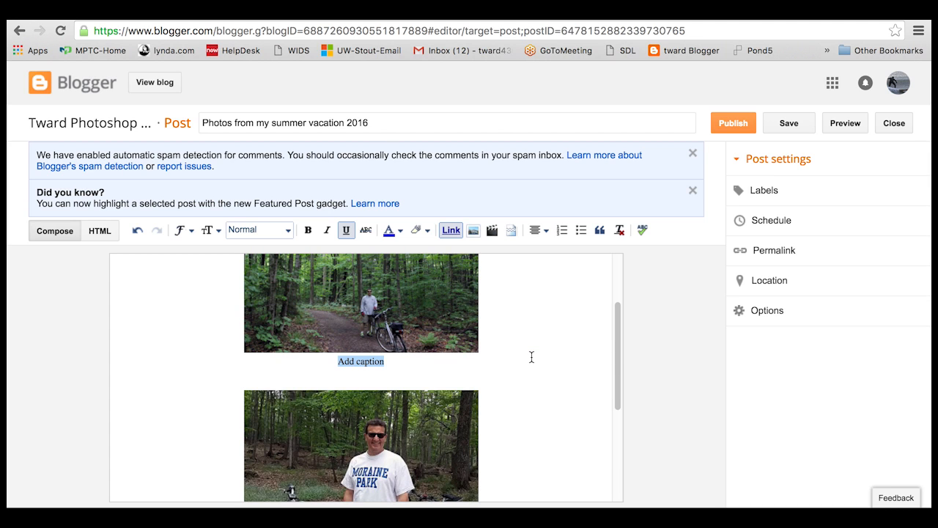
{"action": "type", "text": "Newport st"}
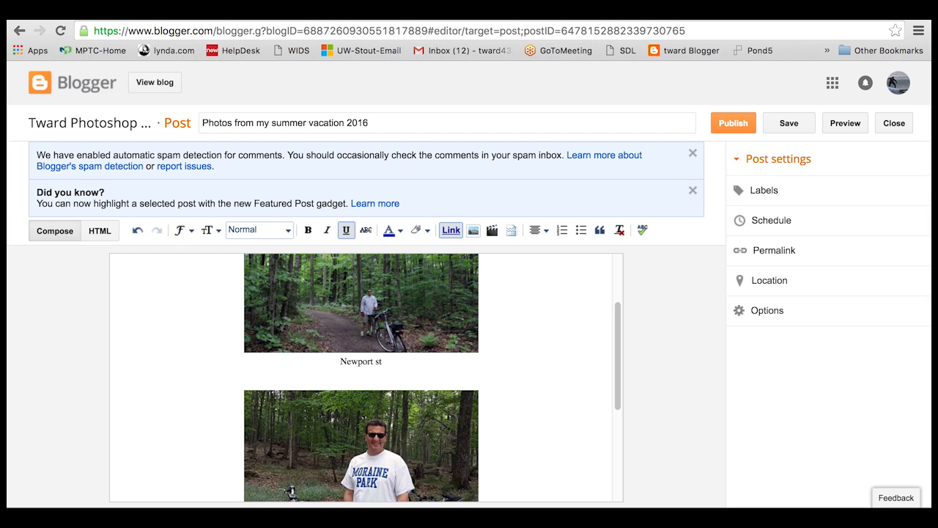
{"action": "key", "text": "BackSpace"}
{"action": "key", "text": "BackSpace"}
{"action": "type", "text": "State Park 20"}
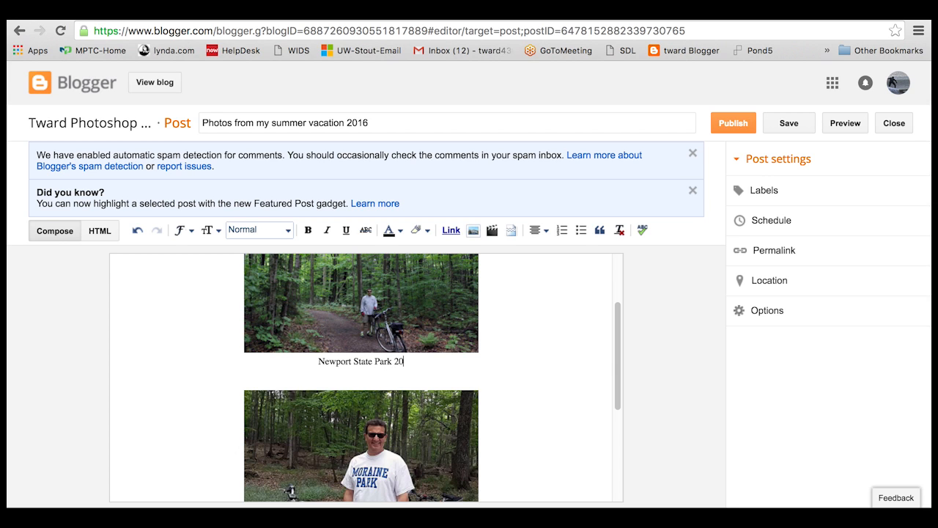
{"action": "type", "text": "16"}
- Caption the second and third photos 'Door County 2016' and 'Summer surf 2016'
{"action": "scroll", "coordinate": [454, 404], "scroll_direction": "down", "scroll_amount": 2}
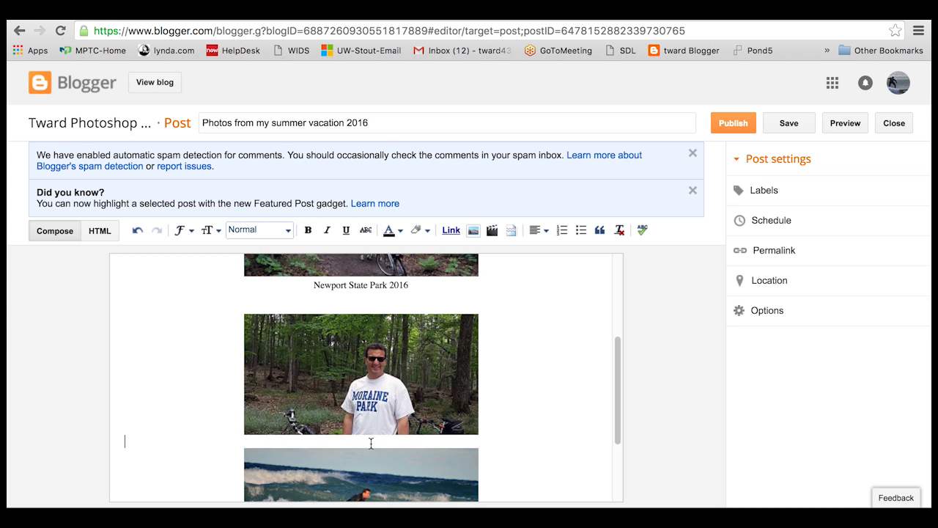
{"action": "left_click", "coordinate": [427, 421]}
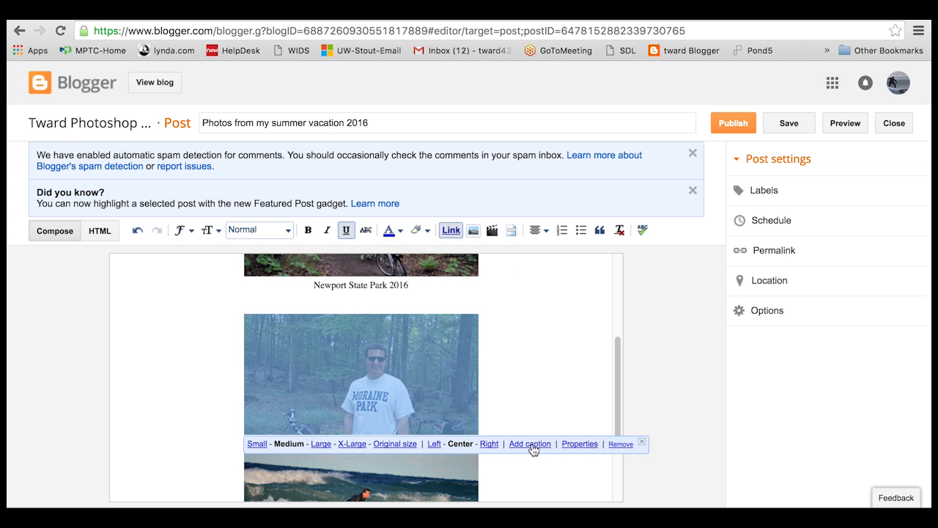
{"action": "left_click", "coordinate": [529, 444]}
{"action": "type", "text": "D"}
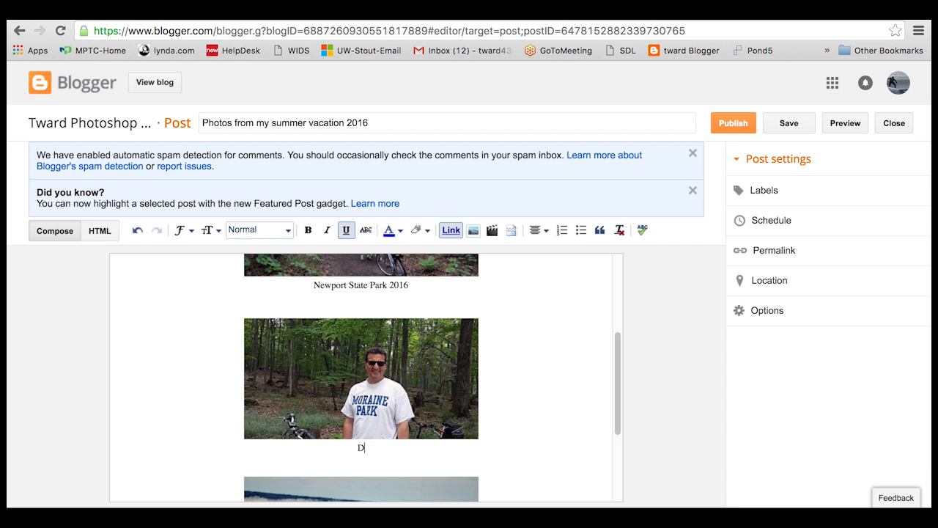
{"action": "type", "text": "oor County 2016"}
{"action": "left_click", "coordinate": [433, 486]}
{"action": "scroll", "coordinate": [444, 480], "scroll_direction": "down", "scroll_amount": 1}
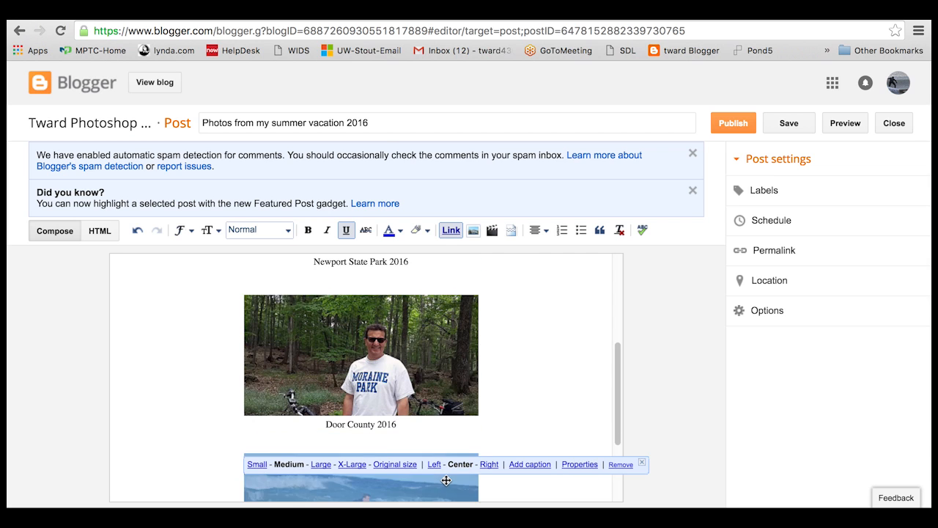
{"action": "scroll", "coordinate": [446, 480], "scroll_direction": "down", "scroll_amount": 3}
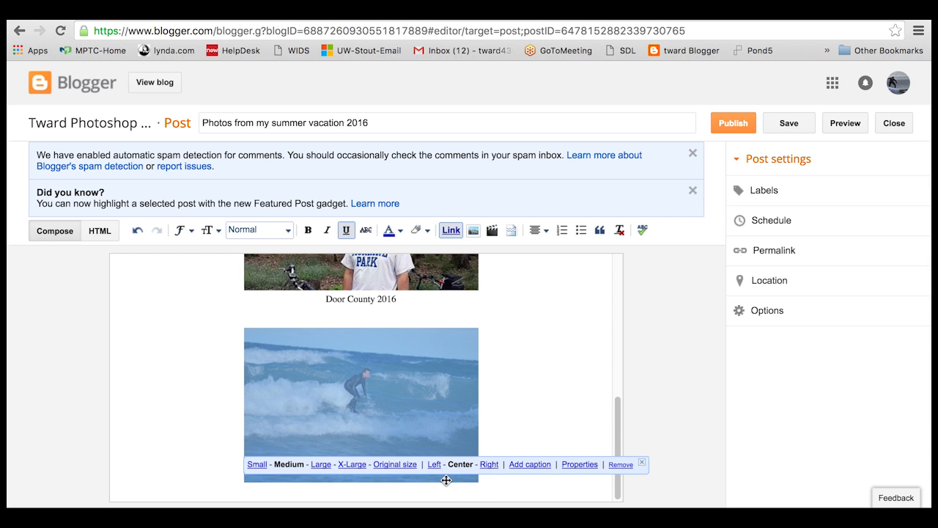
{"action": "left_click", "coordinate": [540, 465]}
{"action": "type", "text": "Summer surf 2016"}
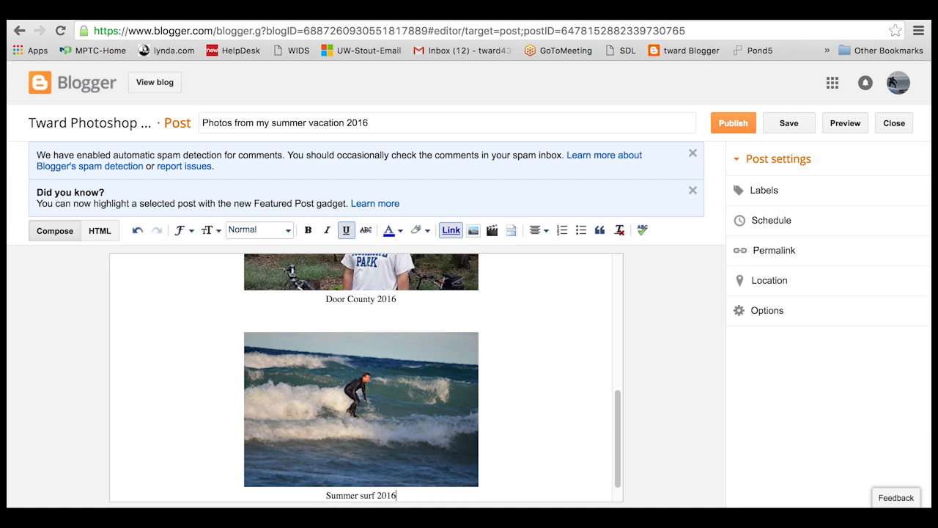
{"action": "scroll", "coordinate": [530, 460], "scroll_direction": "up", "scroll_amount": 4}
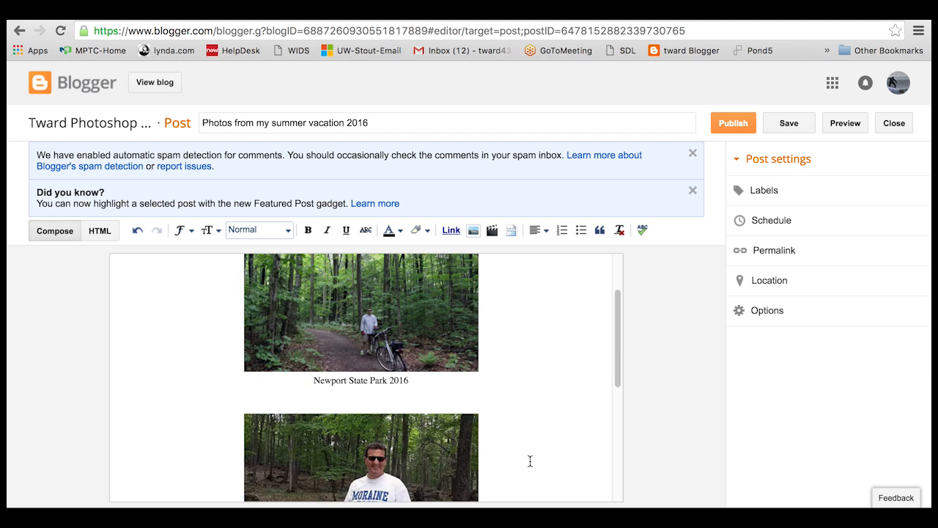
{"action": "scroll", "coordinate": [530, 461], "scroll_direction": "up", "scroll_amount": 2}
{"action": "scroll", "coordinate": [530, 460], "scroll_direction": "down", "scroll_amount": 8}
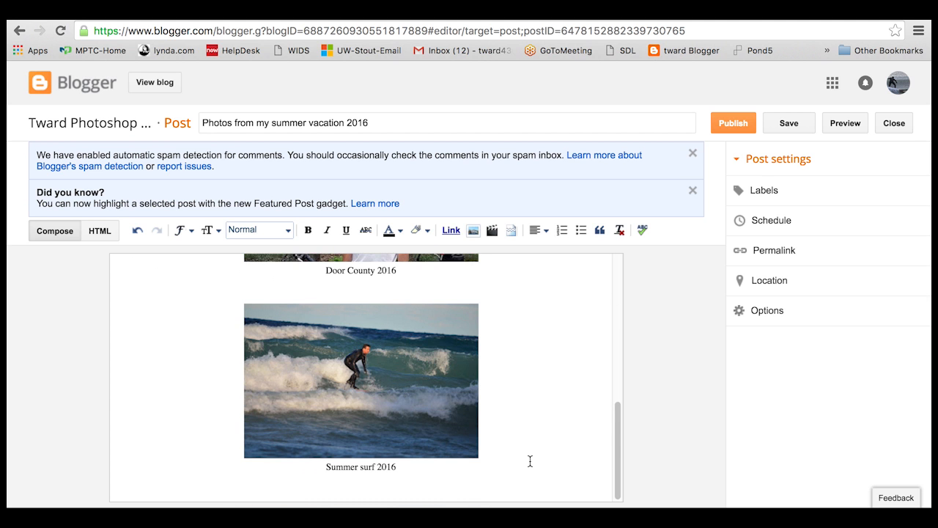
{"action": "scroll", "coordinate": [530, 460], "scroll_direction": "up", "scroll_amount": 8}
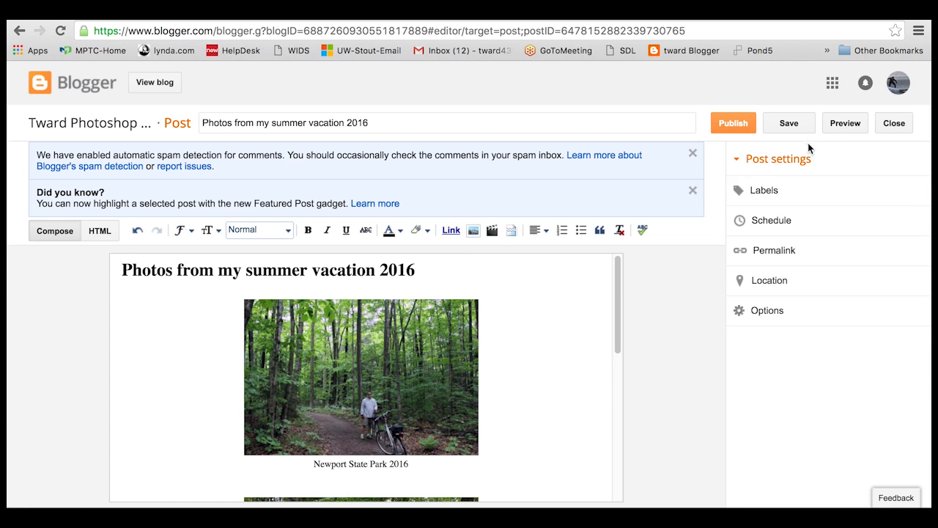
{"action": "left_click", "coordinate": [847, 124]}
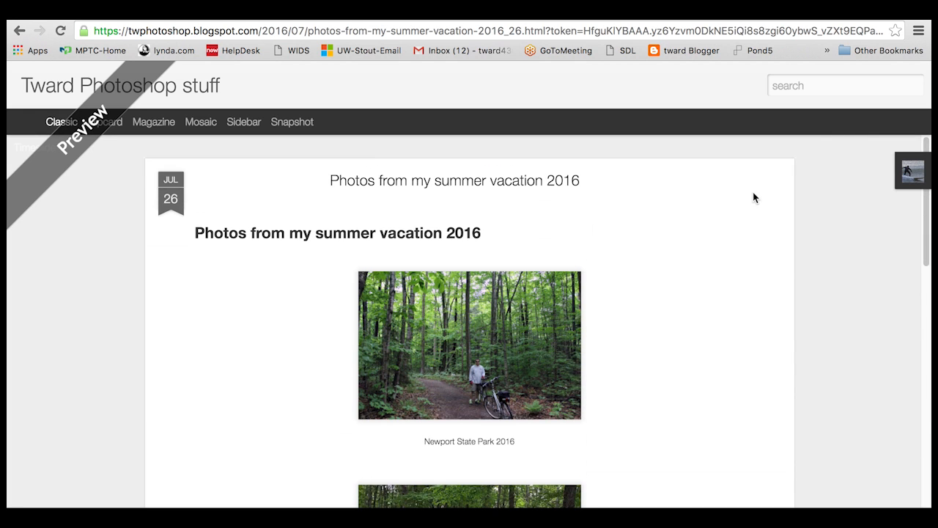
{"action": "scroll", "coordinate": [754, 197], "scroll_direction": "down", "scroll_amount": 2}
{"action": "scroll", "coordinate": [753, 198], "scroll_direction": "down", "scroll_amount": 3}
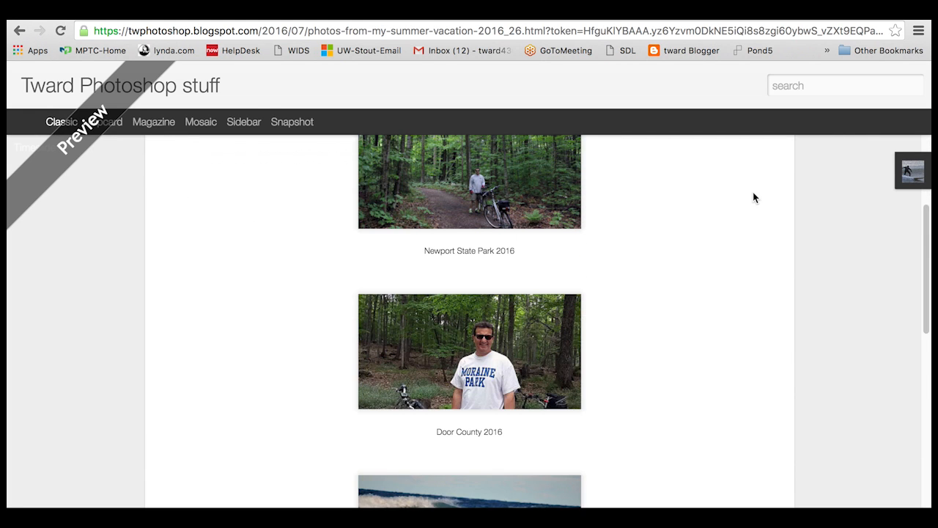
{"action": "scroll", "coordinate": [754, 197], "scroll_direction": "up", "scroll_amount": 5}
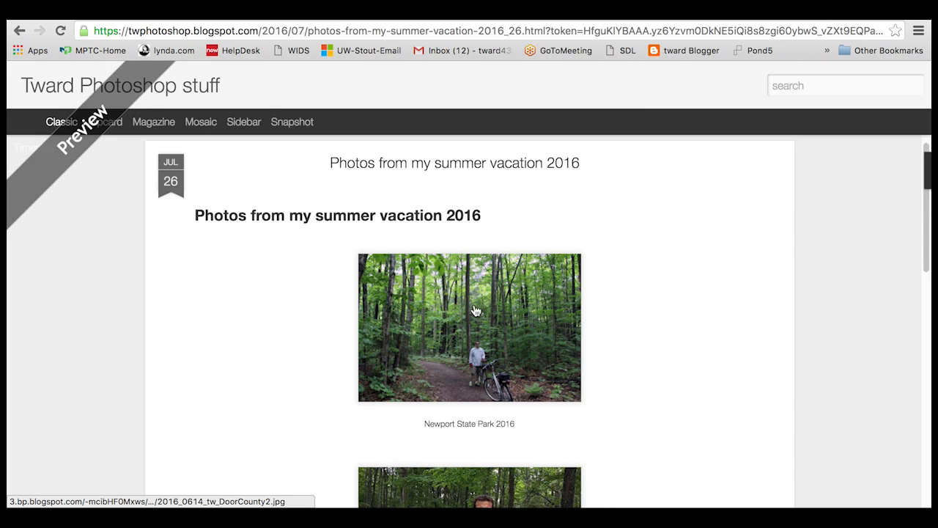
{"action": "left_click", "coordinate": [489, 327]}
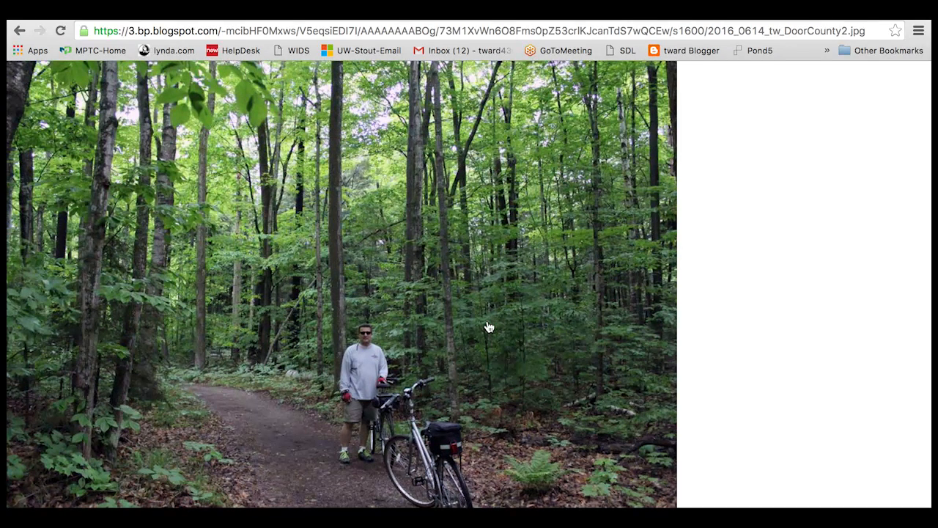
{"action": "left_click", "coordinate": [489, 327]}
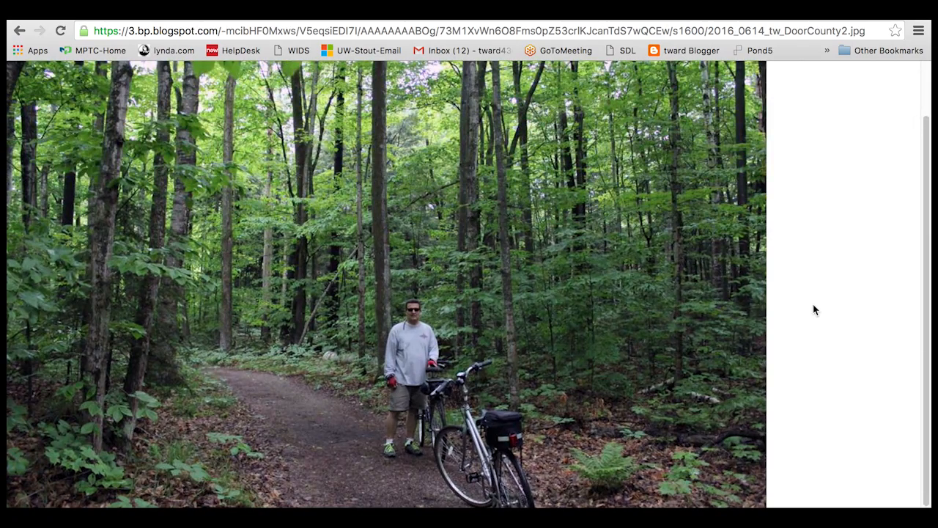
{"action": "left_click", "coordinate": [21, 31]}
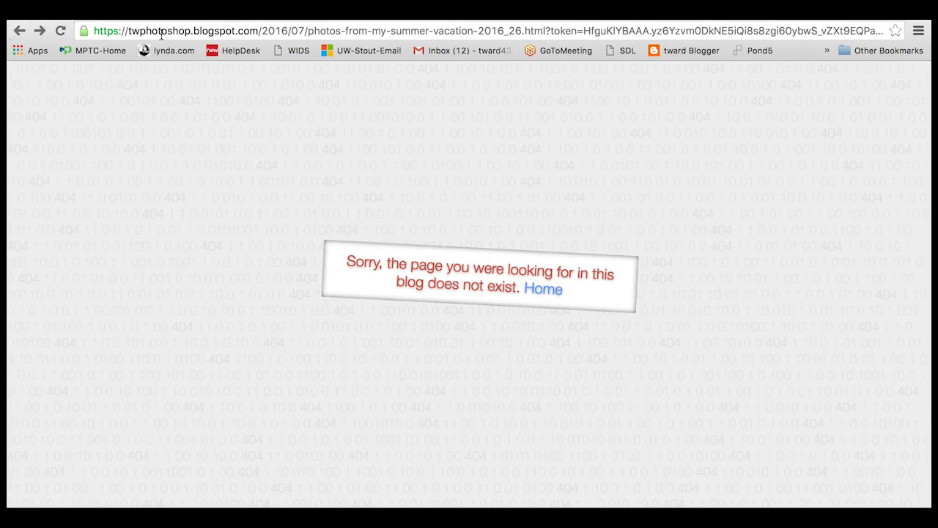
{"action": "left_click", "coordinate": [547, 11]}
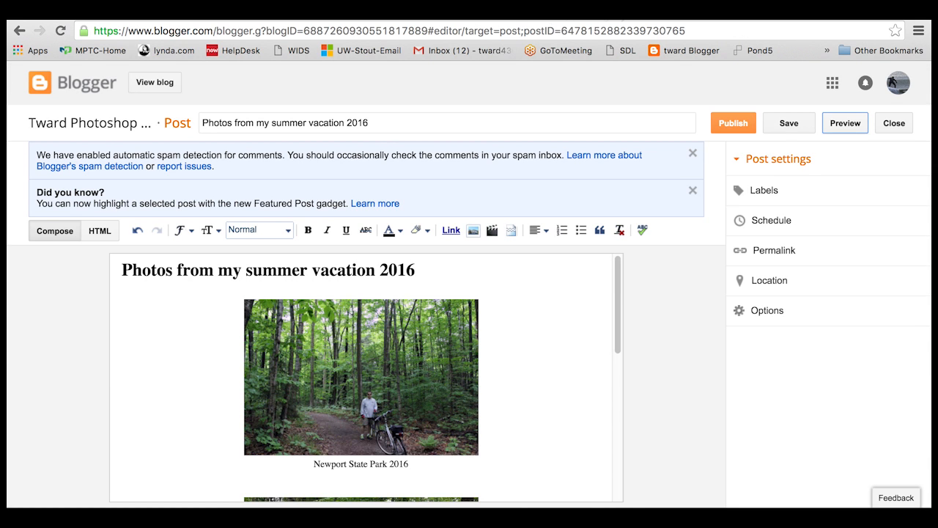
{"action": "left_click", "coordinate": [621, 12]}
- Return to the post editor and look over the captioned photos
{"action": "left_click", "coordinate": [554, 19]}
{"action": "scroll", "coordinate": [613, 280], "scroll_direction": "down", "scroll_amount": 1}
{"action": "scroll", "coordinate": [612, 280], "scroll_direction": "up", "scroll_amount": 1}
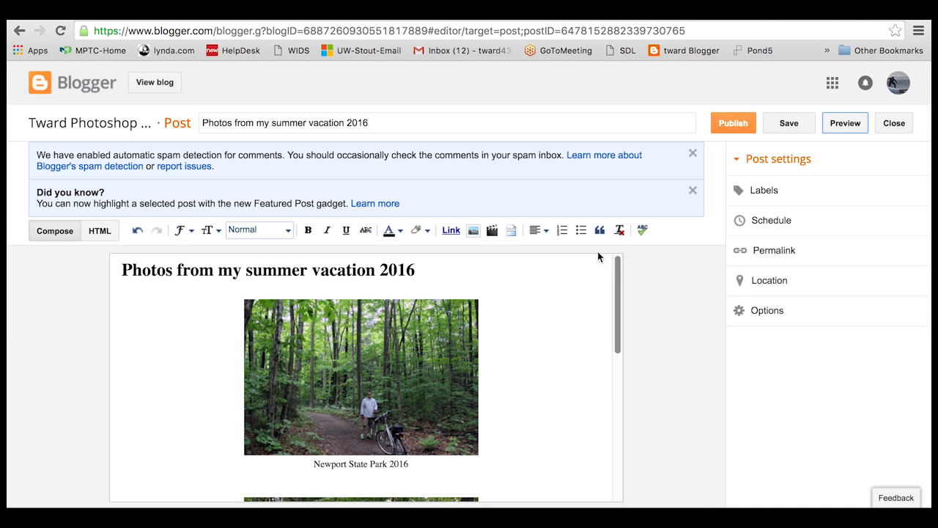
- Preview the captioned post on the blog again, then close the preview
{"action": "left_click", "coordinate": [845, 123]}
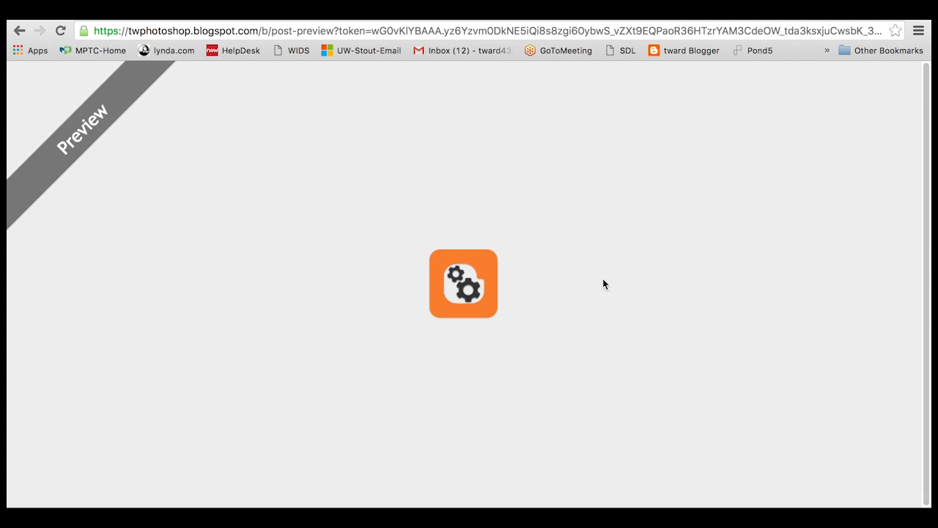
{"action": "scroll", "coordinate": [603, 284], "scroll_direction": "down", "scroll_amount": 5}
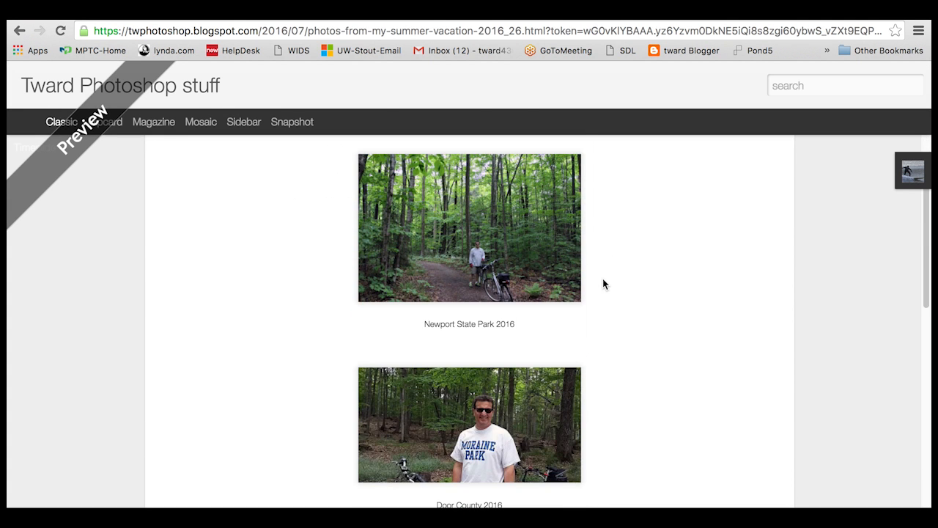
{"action": "scroll", "coordinate": [602, 284], "scroll_direction": "down", "scroll_amount": 4}
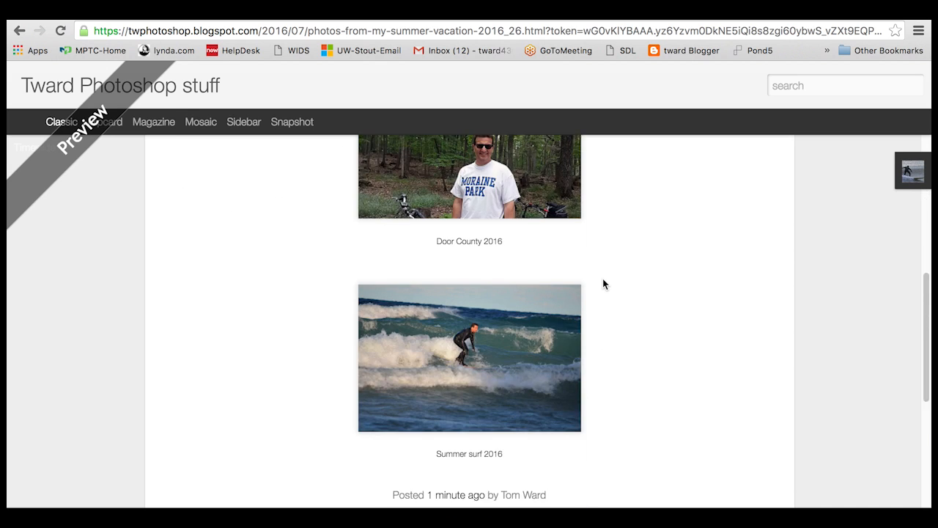
{"action": "scroll", "coordinate": [603, 284], "scroll_direction": "up", "scroll_amount": 8}
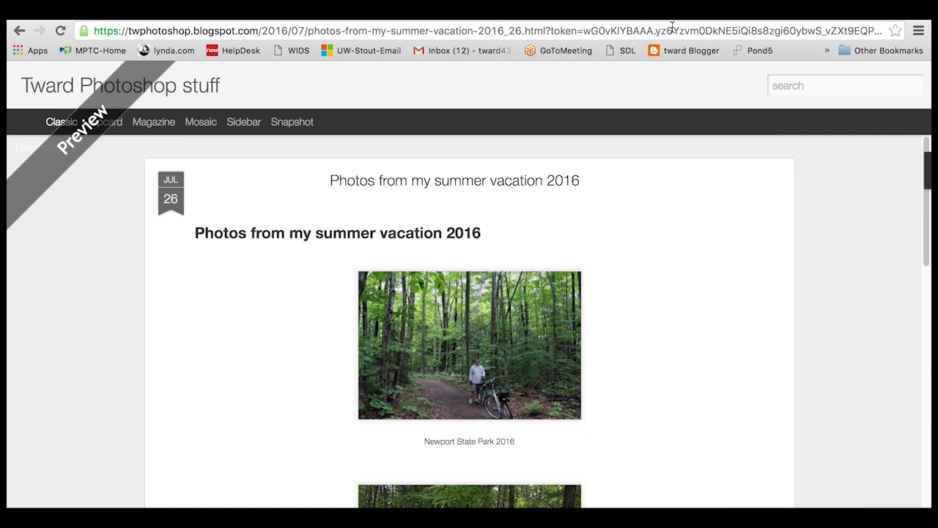
{"action": "key", "text": "ctrl+w"}
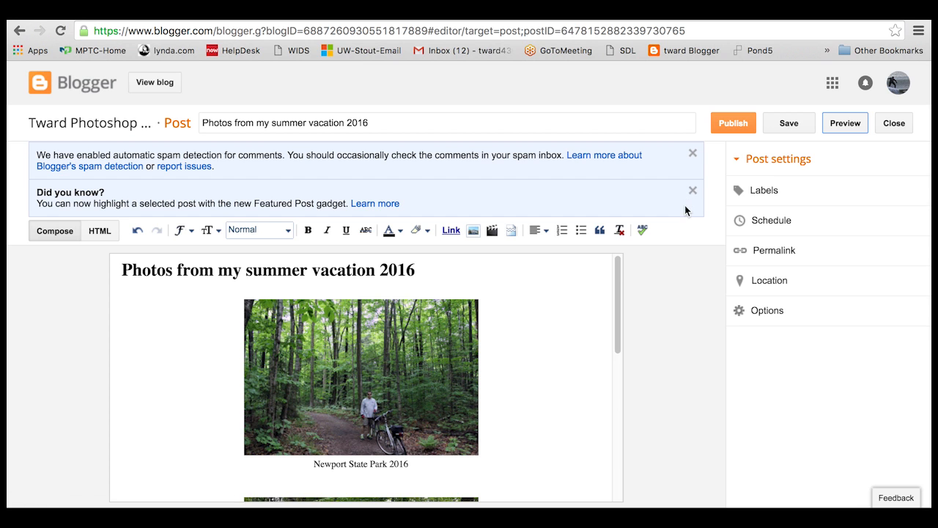
{"action": "scroll", "coordinate": [605, 278], "scroll_direction": "down", "scroll_amount": 5}
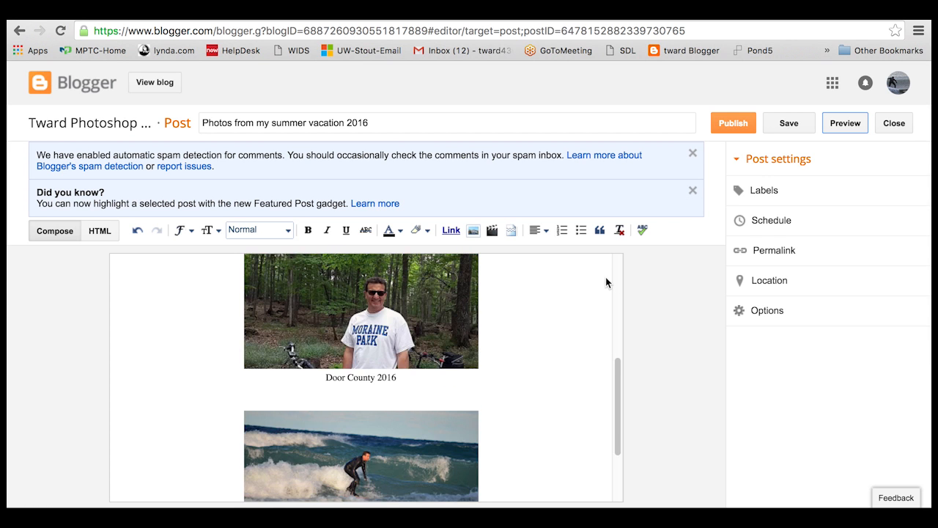
{"action": "scroll", "coordinate": [605, 278], "scroll_direction": "up", "scroll_amount": 5}
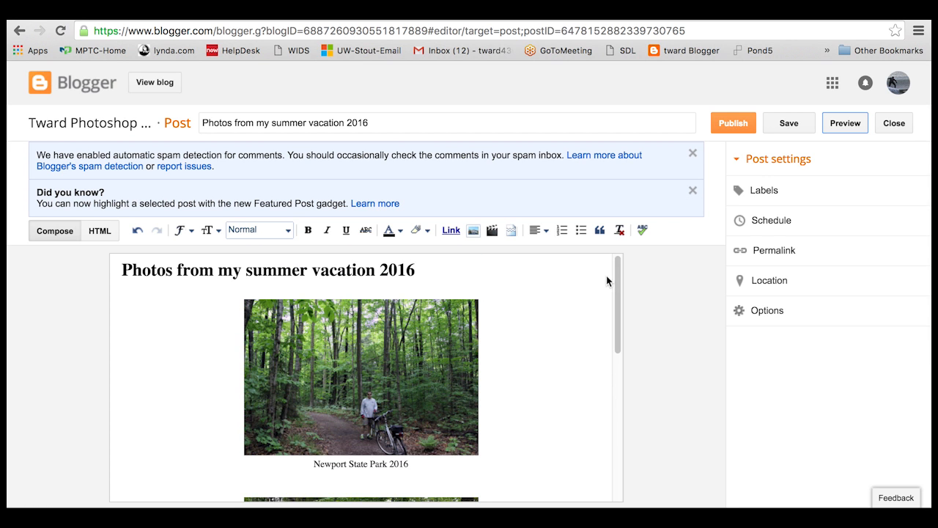
- Publish the summer vacation post and decline sharing it on Google+
{"action": "left_click", "coordinate": [734, 124]}
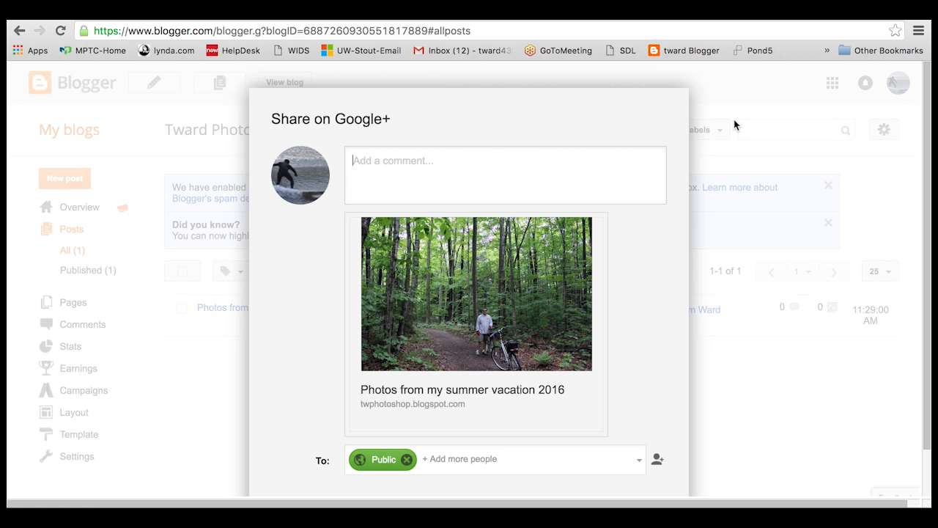
{"action": "scroll", "coordinate": [612, 262], "scroll_direction": "down", "scroll_amount": 1}
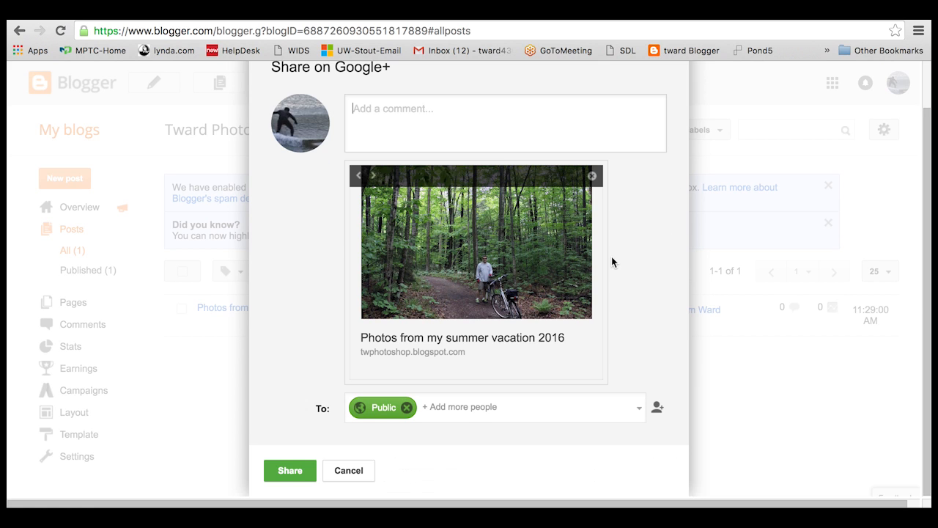
{"action": "left_click", "coordinate": [350, 471]}
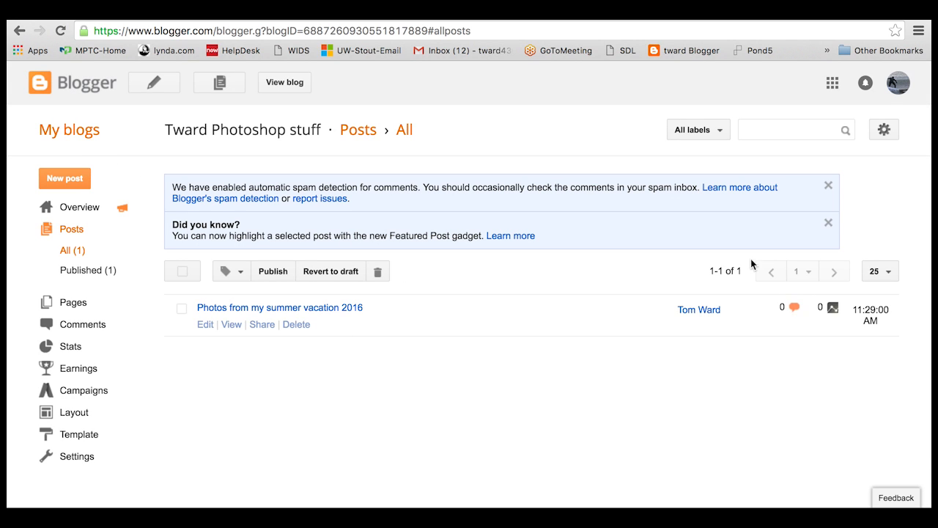
- Open the live blog and reach the summer vacation post through Blog Archive 2016 > July
{"action": "left_click", "coordinate": [284, 83]}
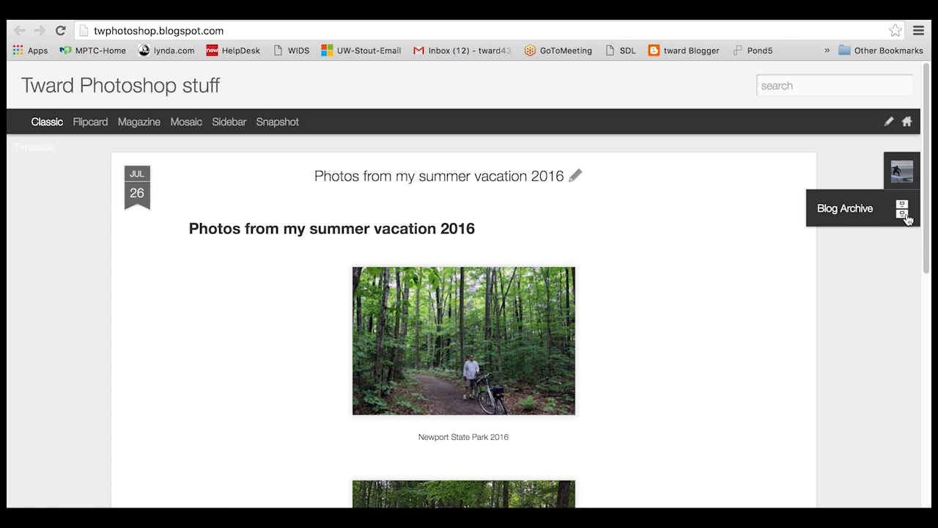
{"action": "left_click", "coordinate": [870, 211]}
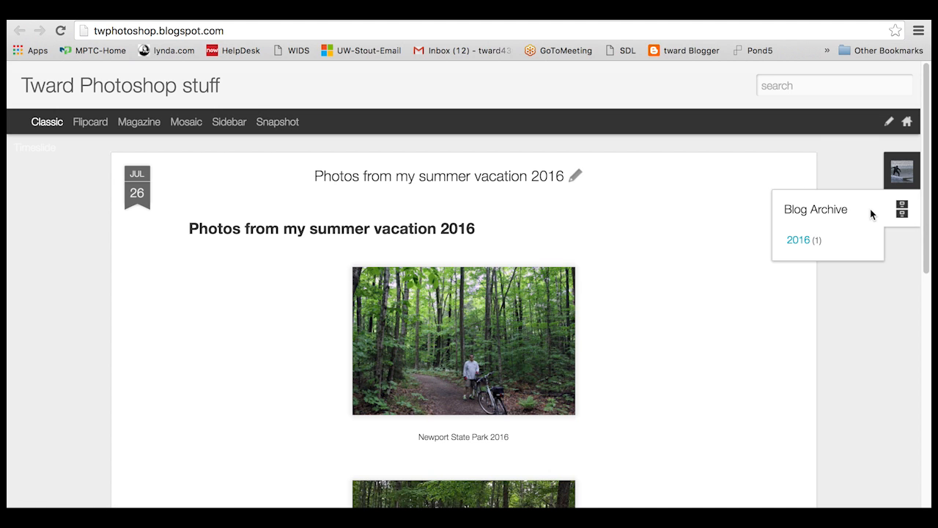
{"action": "left_click", "coordinate": [830, 242]}
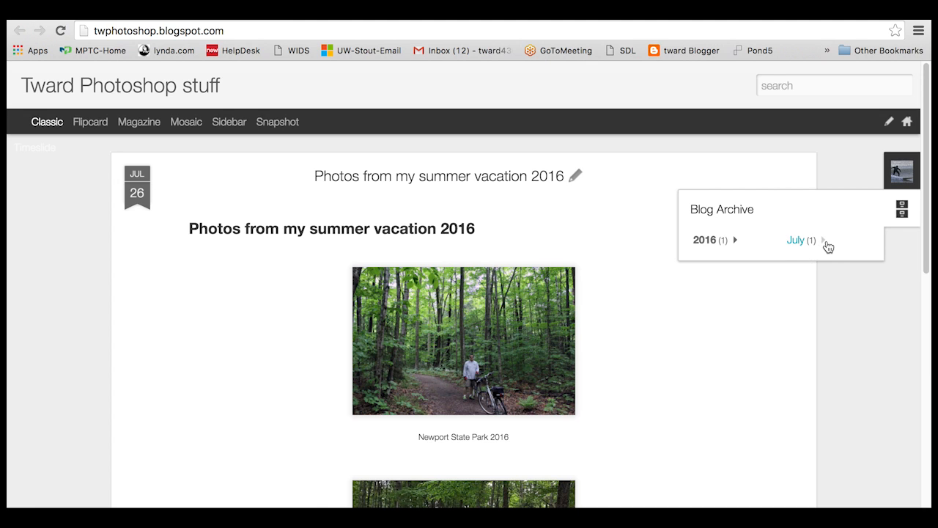
{"action": "left_click", "coordinate": [825, 243]}
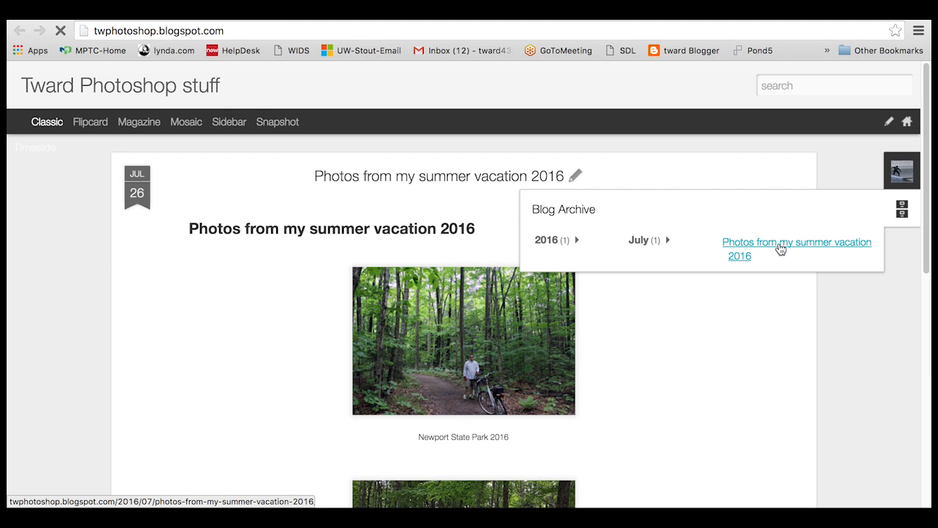
{"action": "left_click", "coordinate": [781, 250]}
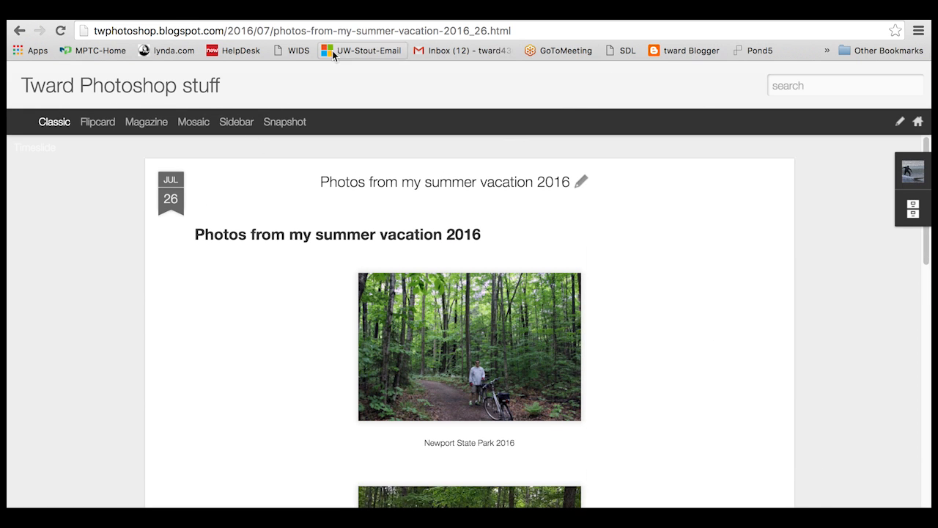
{"action": "left_click", "coordinate": [386, 29]}
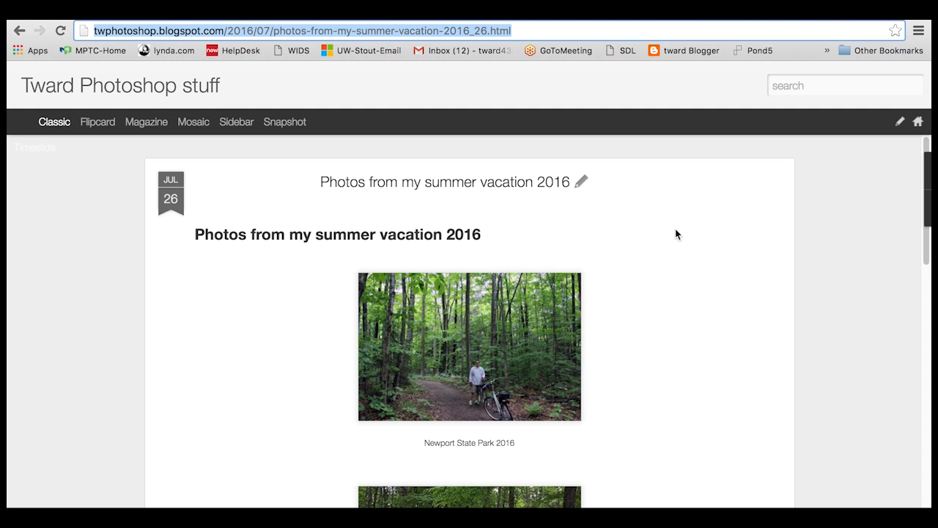
- View the surfing photo at full size, then return to the post
{"action": "scroll", "coordinate": [676, 233], "scroll_direction": "down", "scroll_amount": 1}
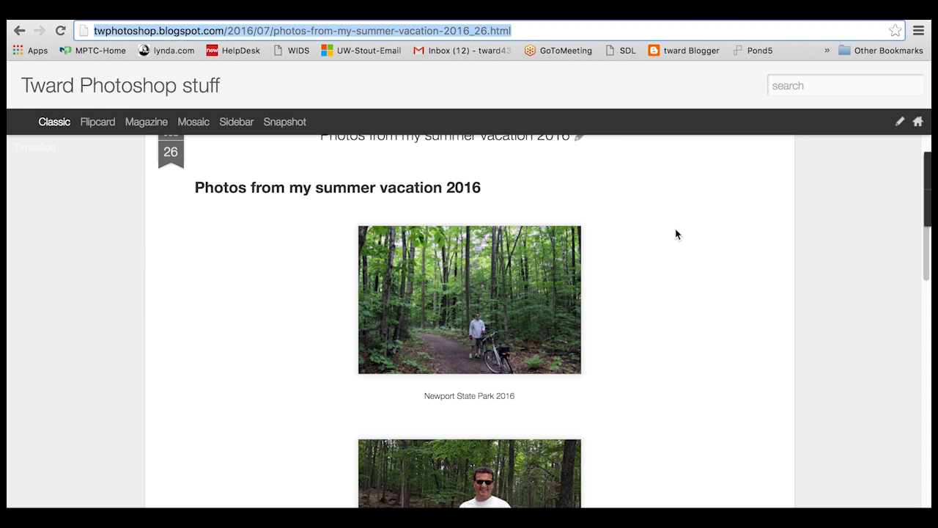
{"action": "scroll", "coordinate": [676, 233], "scroll_direction": "down", "scroll_amount": 2}
{"action": "scroll", "coordinate": [675, 234], "scroll_direction": "down", "scroll_amount": 4}
{"action": "scroll", "coordinate": [675, 234], "scroll_direction": "down", "scroll_amount": 2}
{"action": "left_click", "coordinate": [532, 277]}
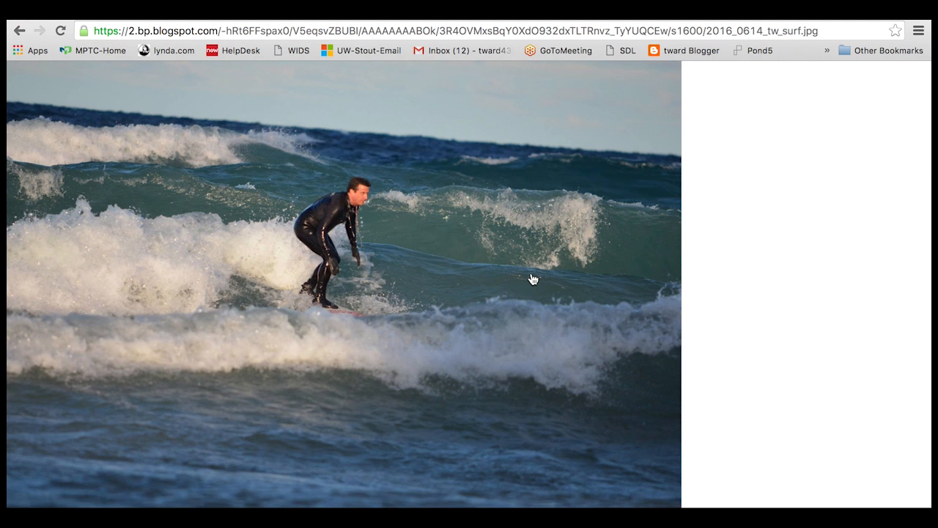
{"action": "left_click", "coordinate": [17, 30]}
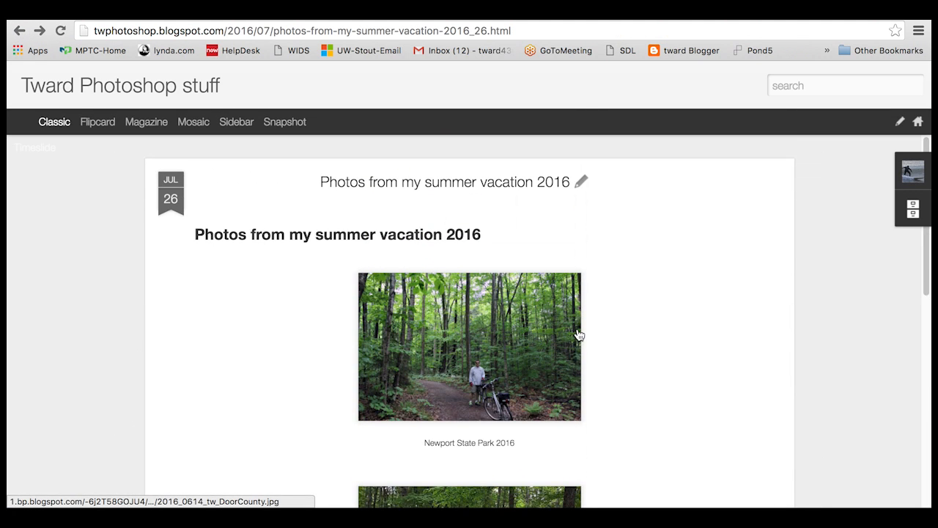
{"action": "scroll", "coordinate": [621, 349], "scroll_direction": "down", "scroll_amount": 2}
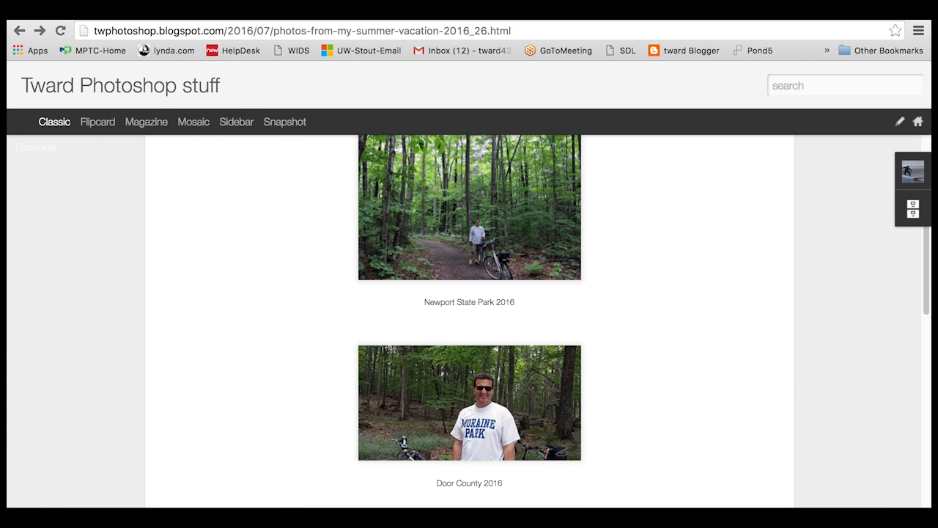
- Narrow the browser window to phone width to see the post reflow, then widen it again
{"action": "left_click_drag", "start_coordinate": [931, 469], "coordinate": [300, 440]}
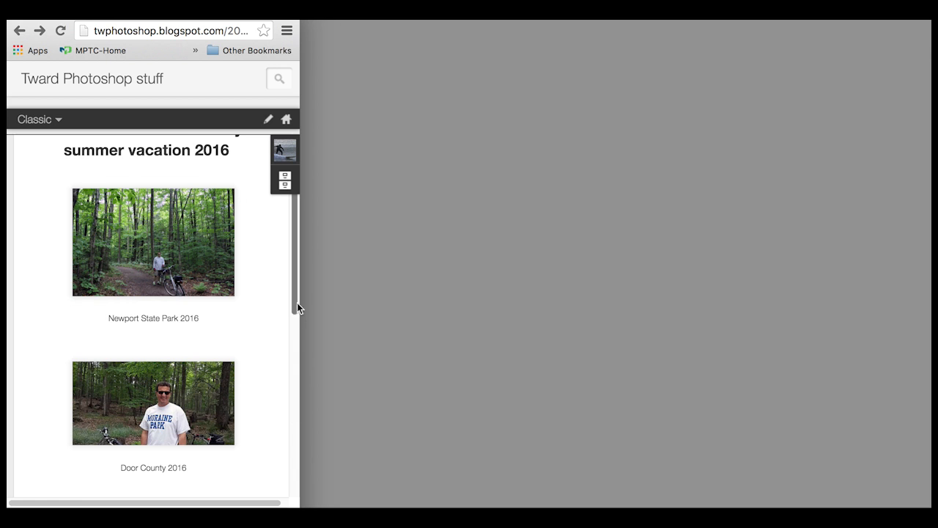
{"action": "left_click_drag", "start_coordinate": [297, 279], "coordinate": [297, 311]}
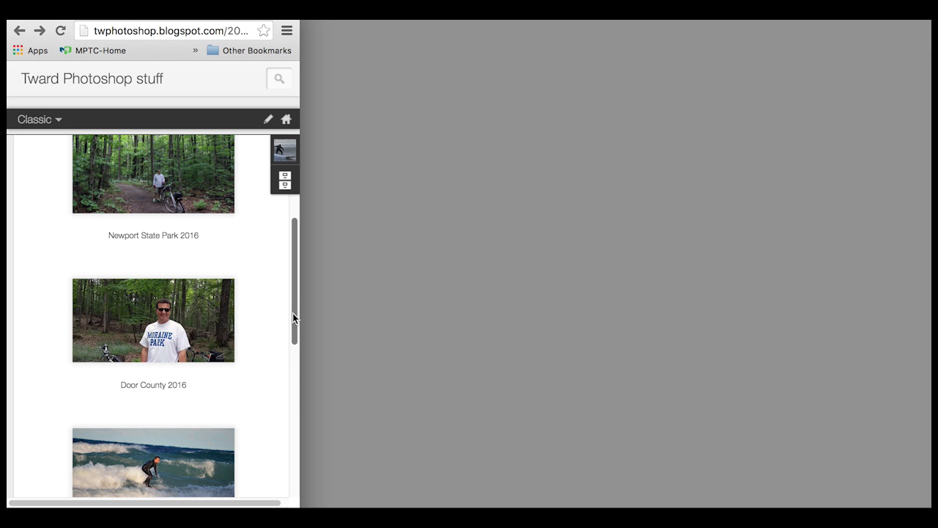
{"action": "left_click_drag", "start_coordinate": [300, 396], "coordinate": [844, 363]}
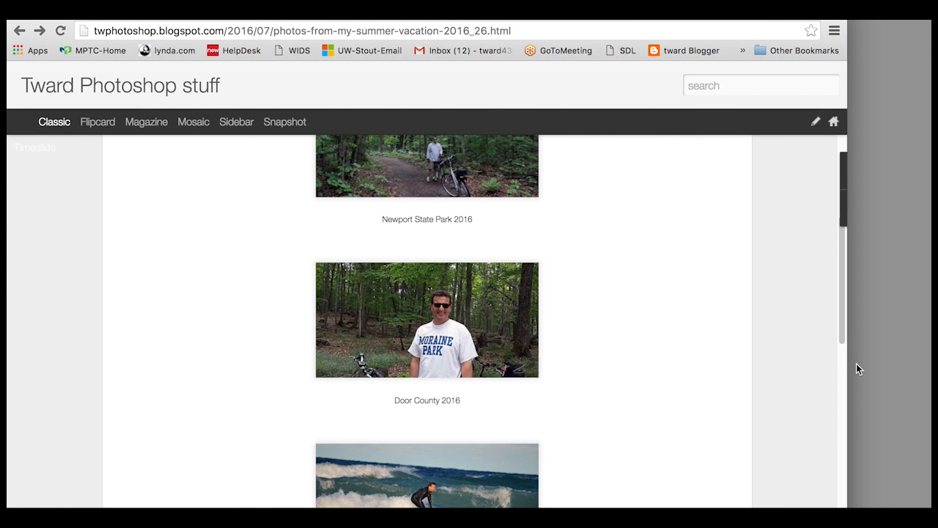
{"action": "scroll", "coordinate": [840, 285], "scroll_direction": "up", "scroll_amount": 2}
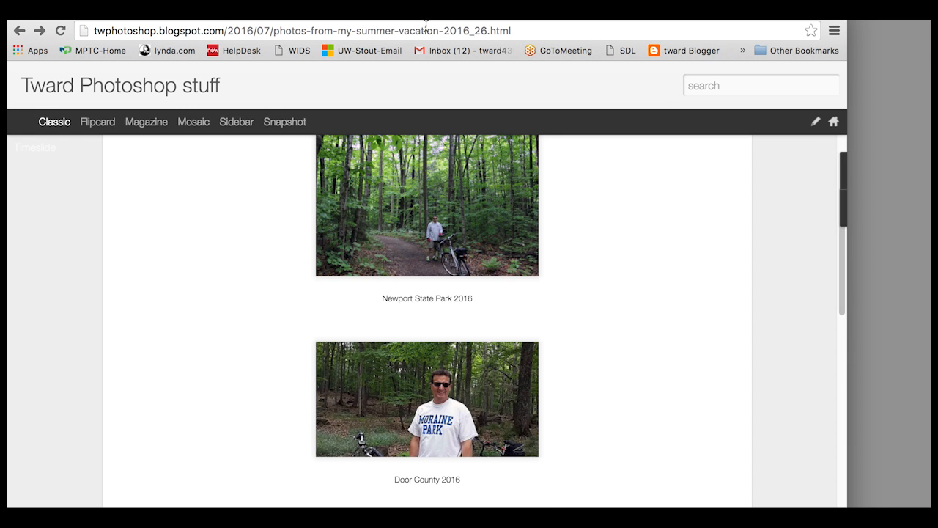
- Switch browser tabs back to the Blogger dashboard's Posts > All list
{"action": "key", "text": "ctrl+shift+Tab"}
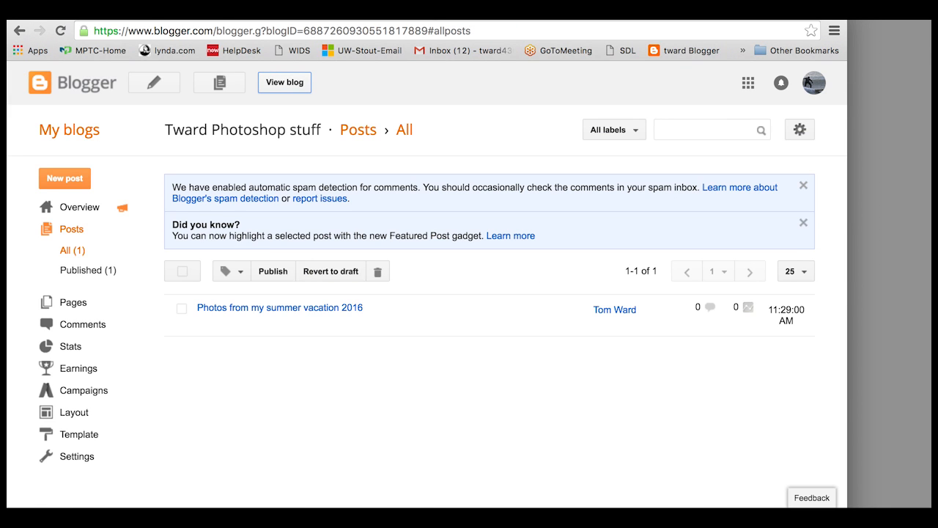
{"action": "key", "text": "ctrl+Tab"}
{"action": "key", "text": "ctrl+shift+Tab"}
{"action": "key", "text": "ctrl+Tab"}
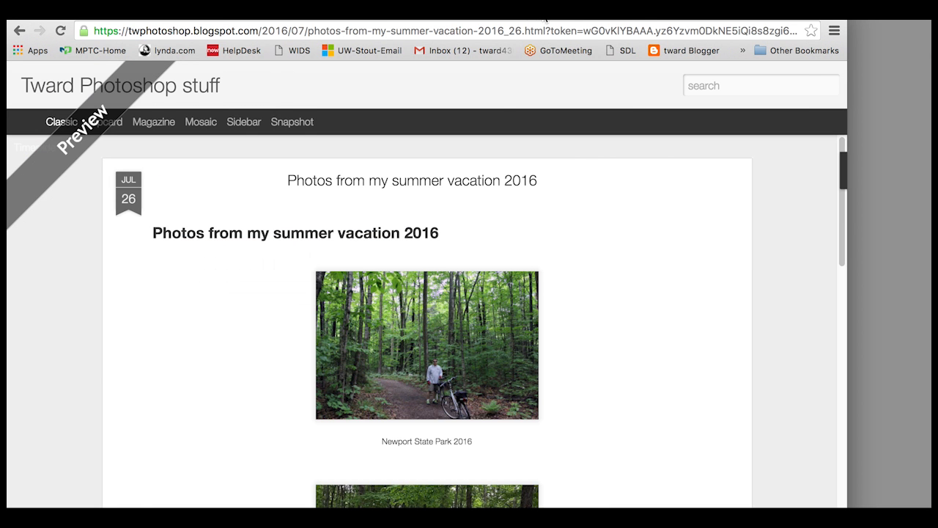
{"action": "left_click", "coordinate": [544, 15]}
{"action": "left_click", "coordinate": [446, 16]}
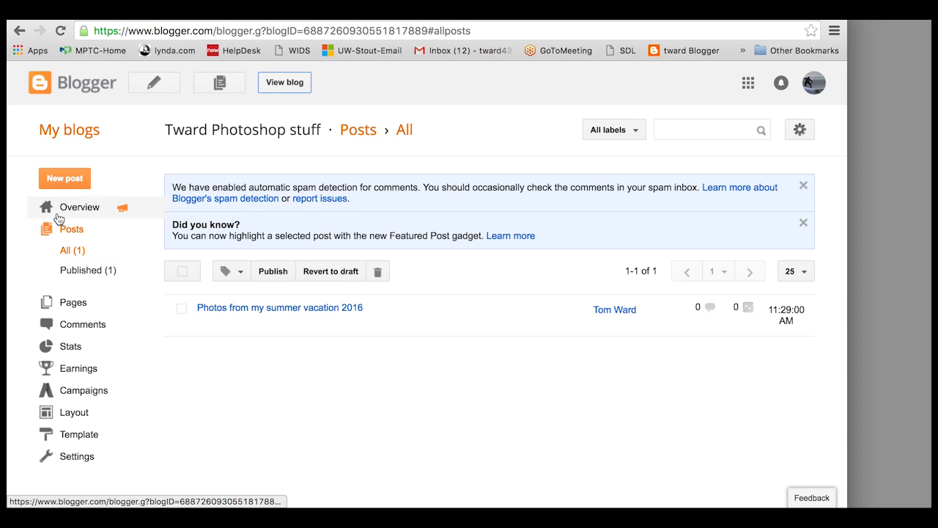
- Create a new post titled 'Working with Quick Masks'
{"action": "left_click", "coordinate": [63, 178]}
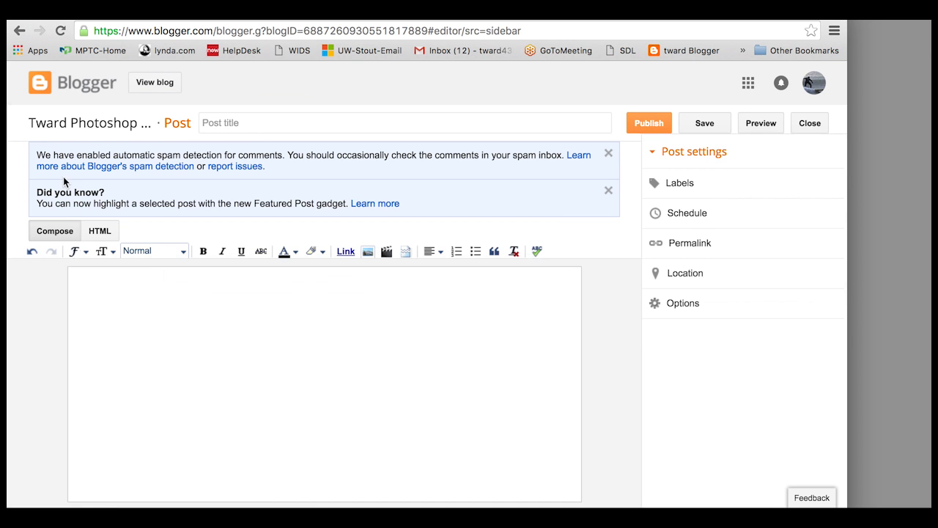
{"action": "left_click", "coordinate": [256, 128]}
{"action": "type", "text": "Working "}
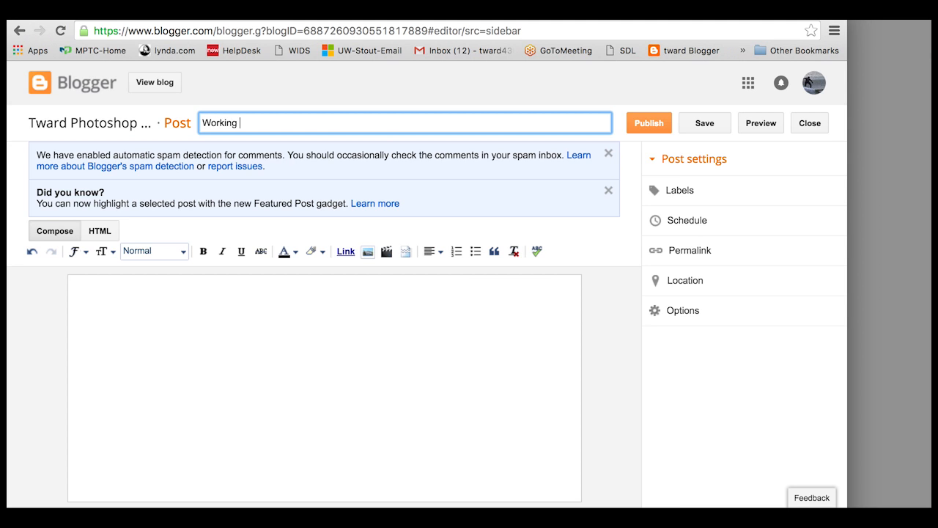
{"action": "type", "text": "with Quick Masks"}
{"action": "left_click", "coordinate": [175, 296]}
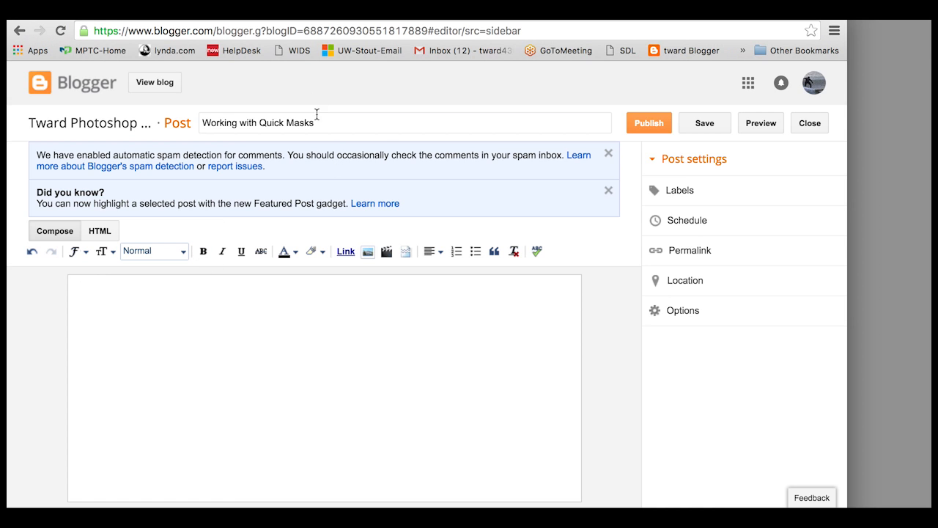
- Copy the title into the body and format it as a Heading
{"action": "left_click_drag", "start_coordinate": [318, 121], "coordinate": [196, 129]}
{"action": "key", "text": "ctrl+c"}
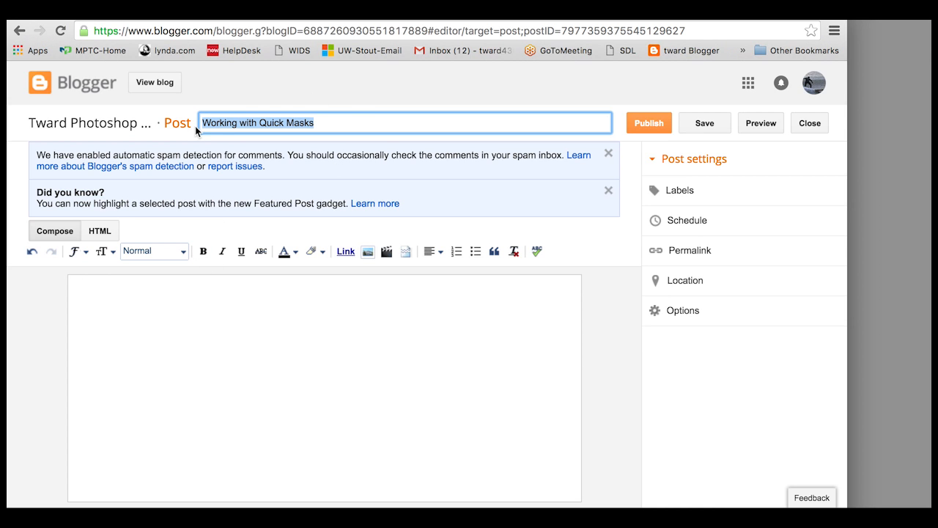
{"action": "left_click", "coordinate": [96, 295]}
{"action": "key", "text": "ctrl+v"}
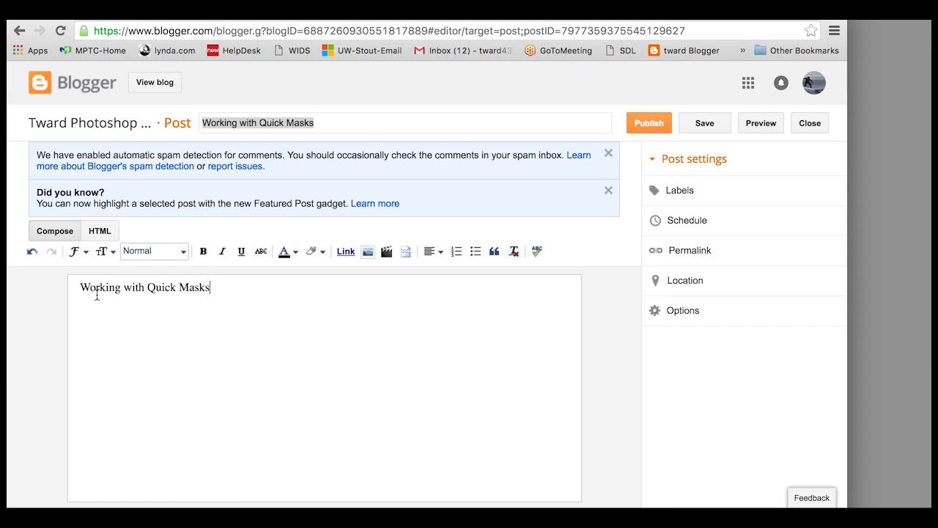
{"action": "left_click_drag", "start_coordinate": [213, 288], "coordinate": [46, 291]}
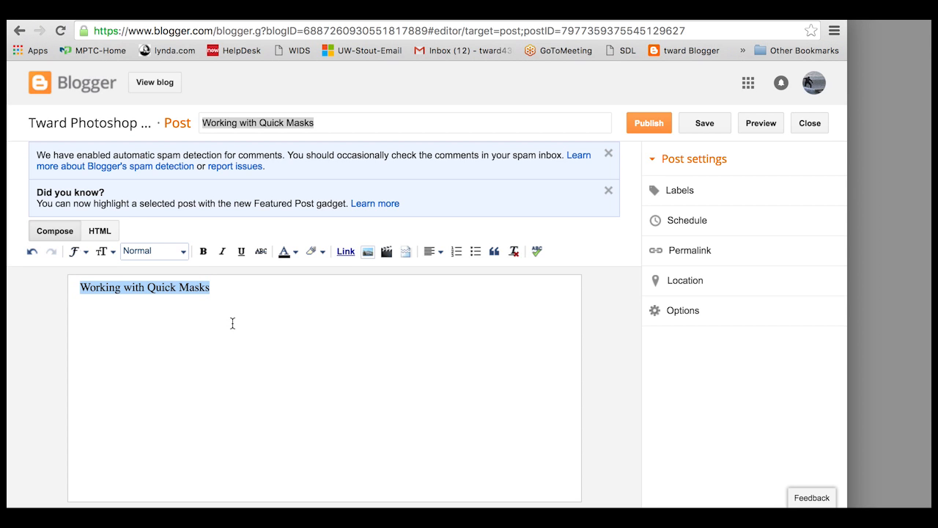
{"action": "left_click", "coordinate": [183, 250]}
{"action": "left_click", "coordinate": [195, 275]}
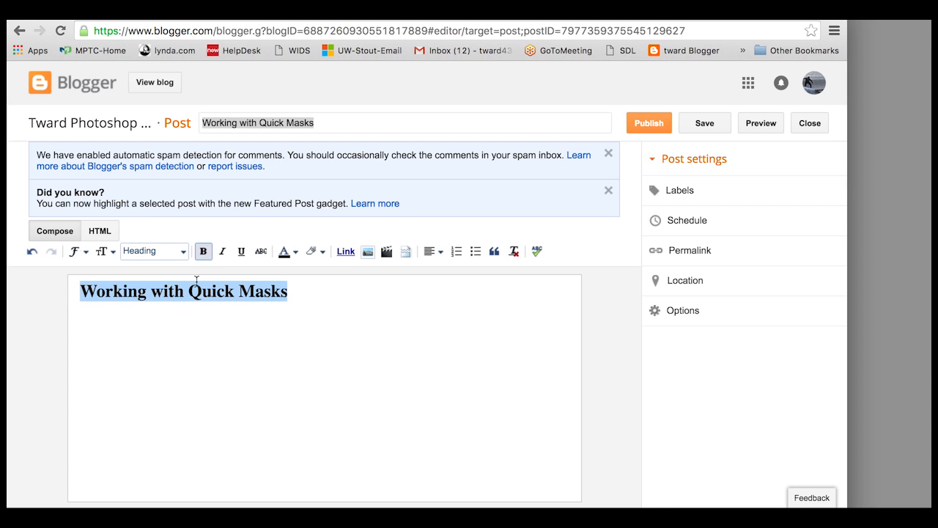
{"action": "left_click", "coordinate": [300, 291]}
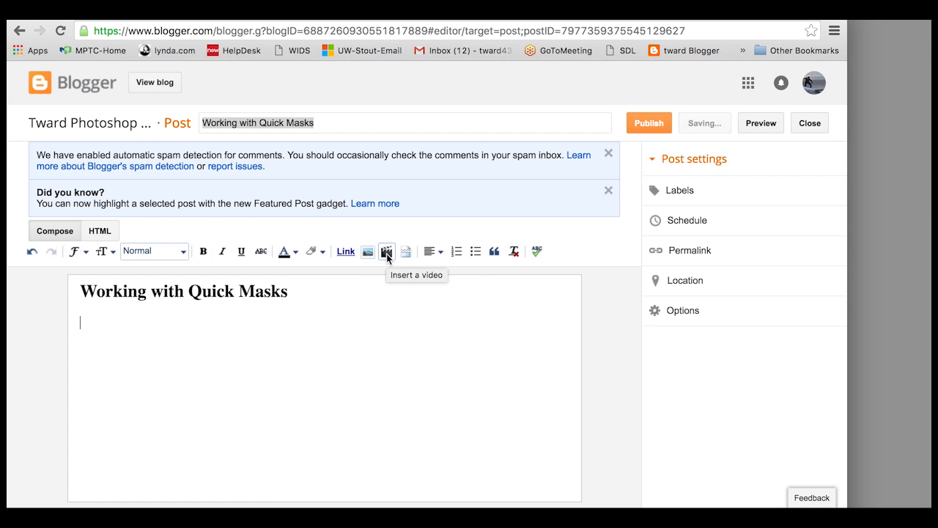
- Insert the EditInQuickMaskMode2 video from My YouTube videos below the heading
{"action": "left_click", "coordinate": [386, 252]}
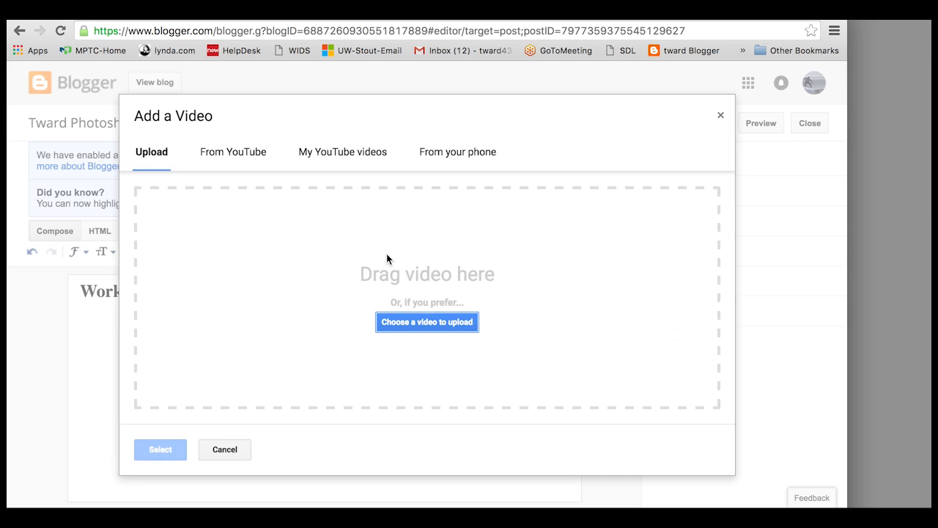
{"action": "left_click", "coordinate": [341, 155]}
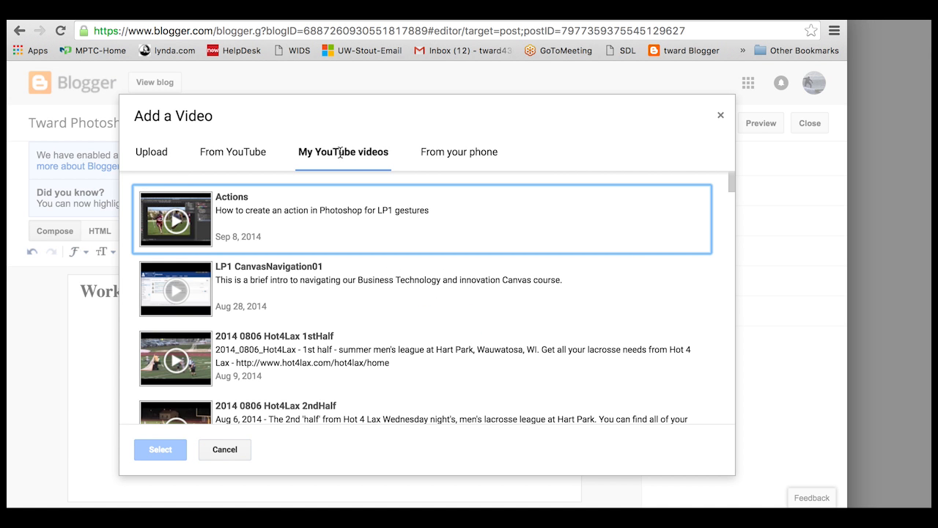
{"action": "scroll", "coordinate": [374, 279], "scroll_direction": "down", "scroll_amount": 4}
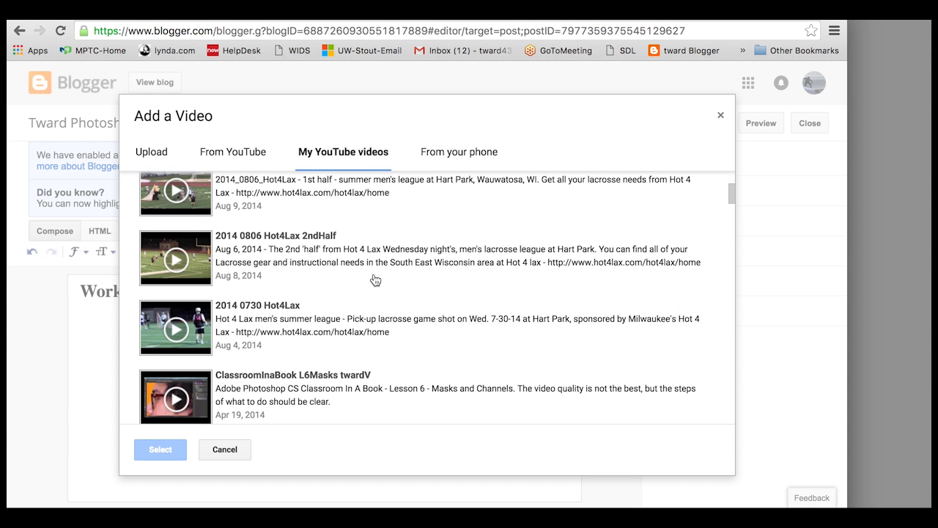
{"action": "scroll", "coordinate": [374, 278], "scroll_direction": "down", "scroll_amount": 7}
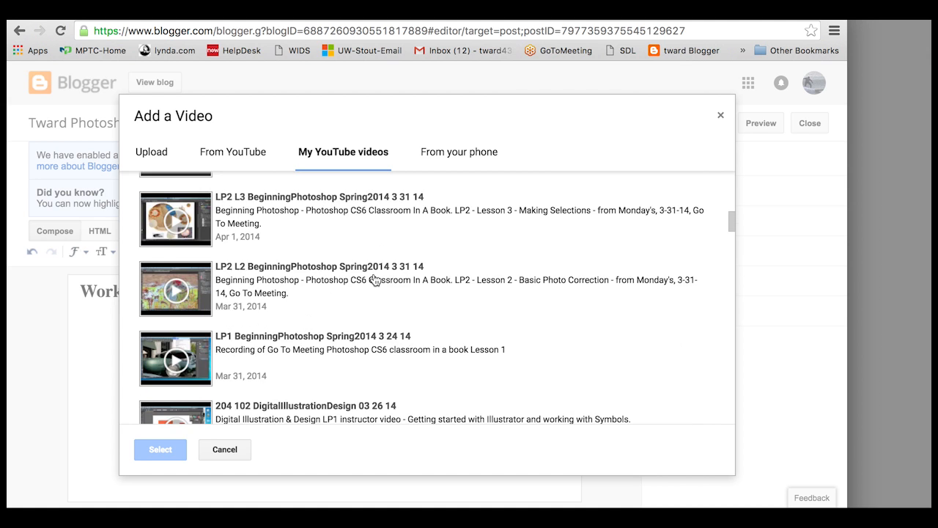
{"action": "scroll", "coordinate": [375, 280], "scroll_direction": "down", "scroll_amount": 7}
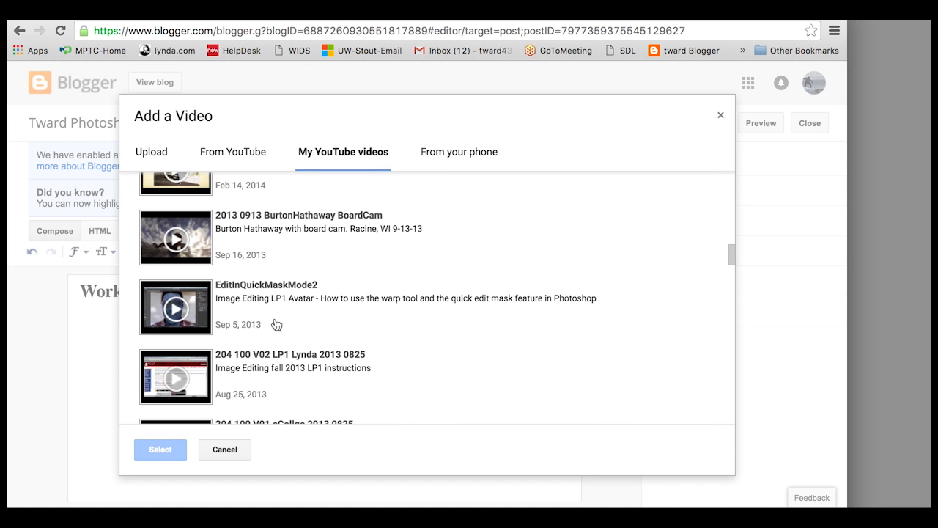
{"action": "left_click", "coordinate": [252, 288]}
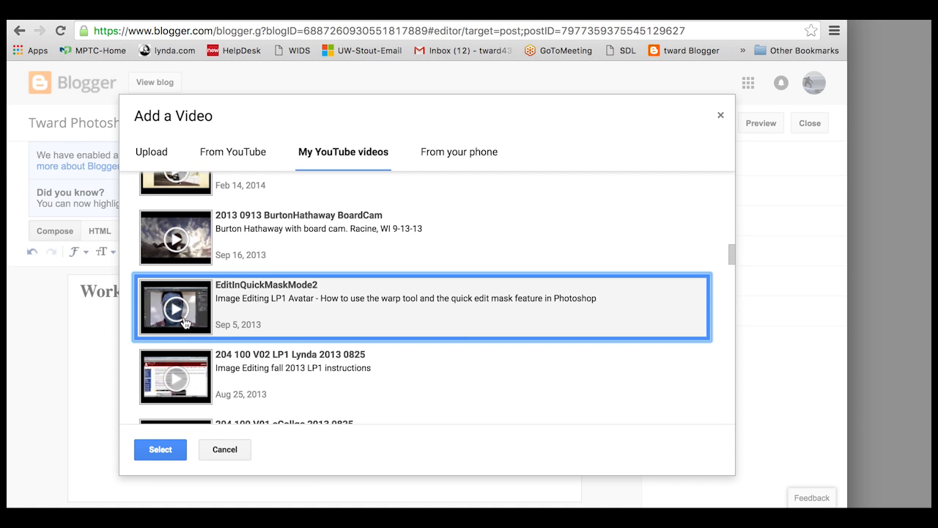
{"action": "left_click", "coordinate": [163, 450]}
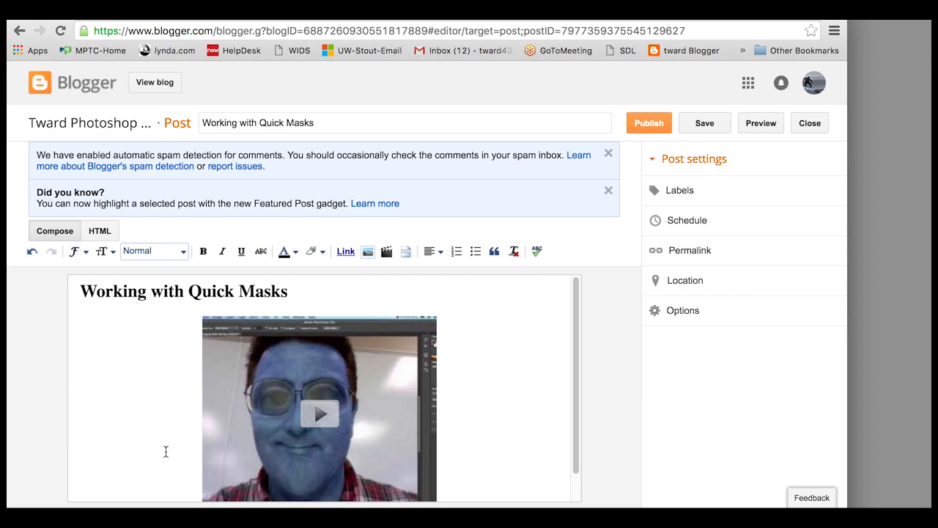
{"action": "scroll", "coordinate": [513, 387], "scroll_direction": "down", "scroll_amount": 1}
{"action": "scroll", "coordinate": [512, 388], "scroll_direction": "up", "scroll_amount": 1}
{"action": "scroll", "coordinate": [511, 356], "scroll_direction": "down", "scroll_amount": 1}
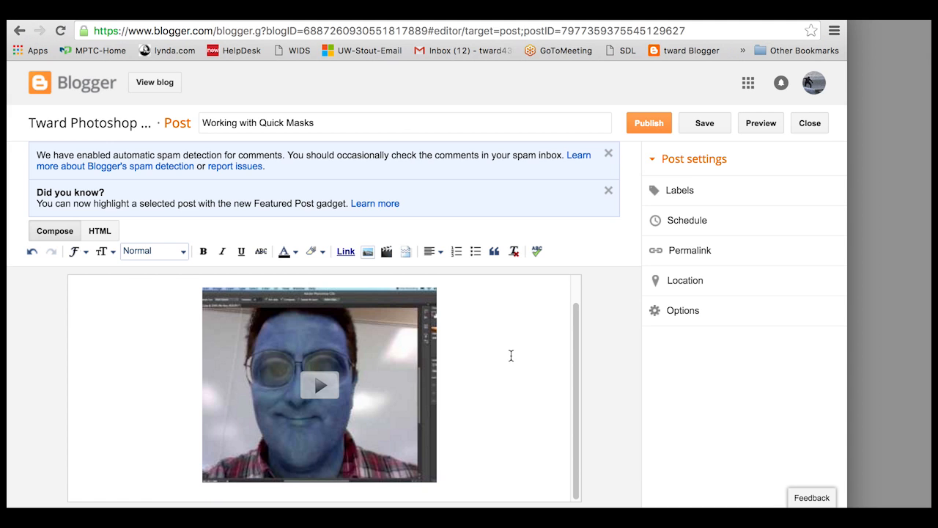
{"action": "scroll", "coordinate": [511, 356], "scroll_direction": "up", "scroll_amount": 1}
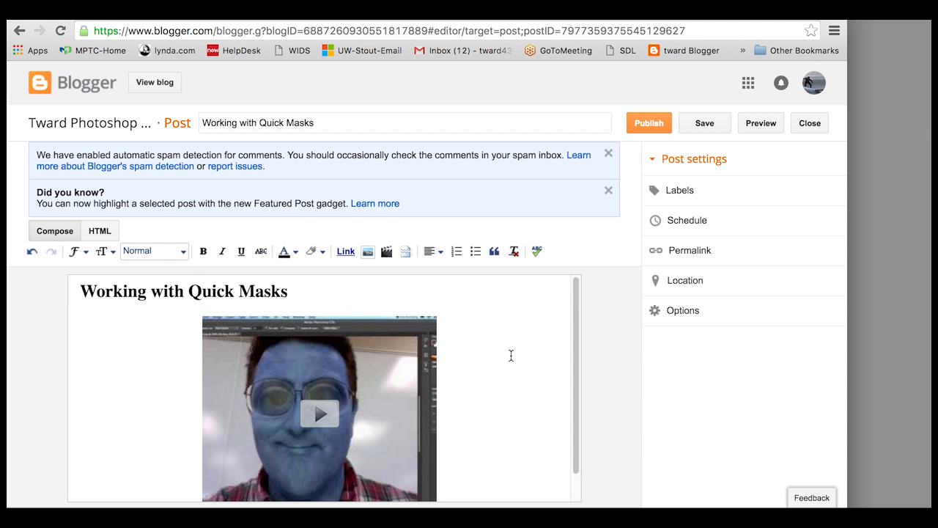
{"action": "left_click", "coordinate": [761, 123]}
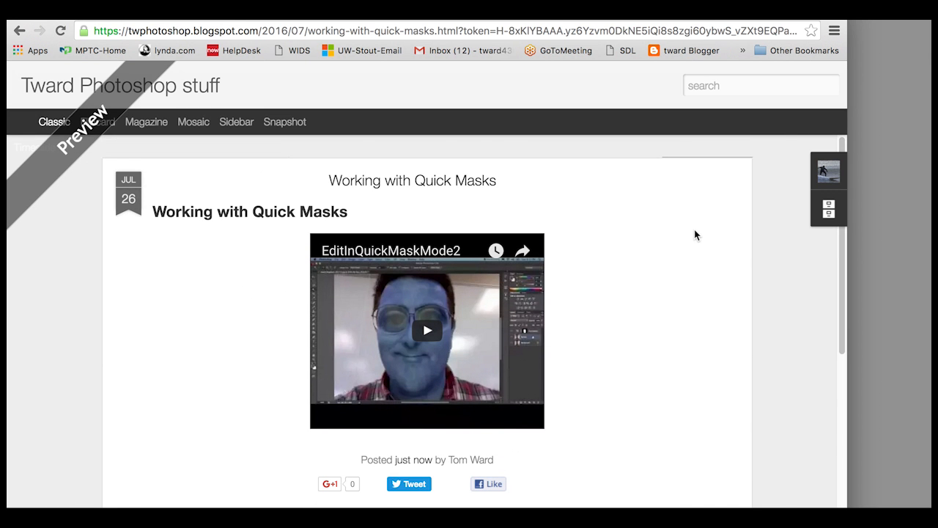
{"action": "scroll", "coordinate": [696, 235], "scroll_direction": "down", "scroll_amount": 2}
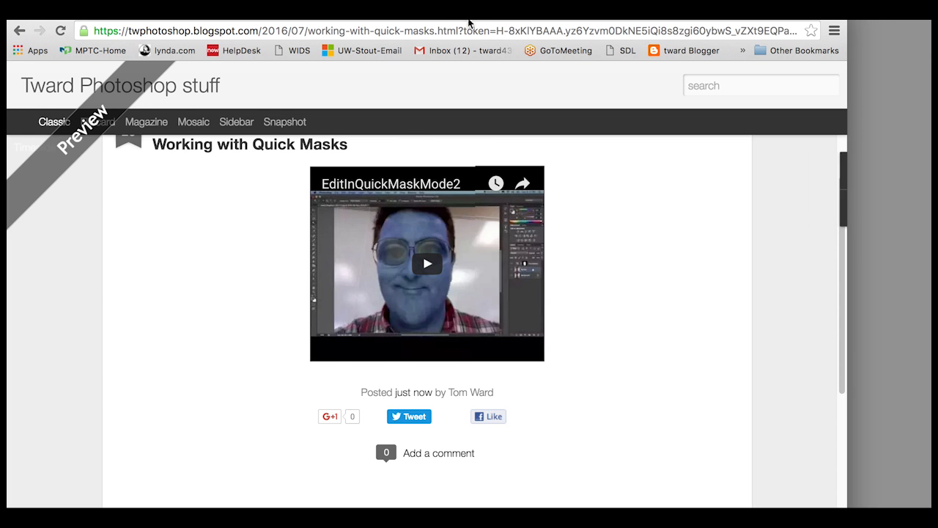
{"action": "left_click", "coordinate": [463, 11]}
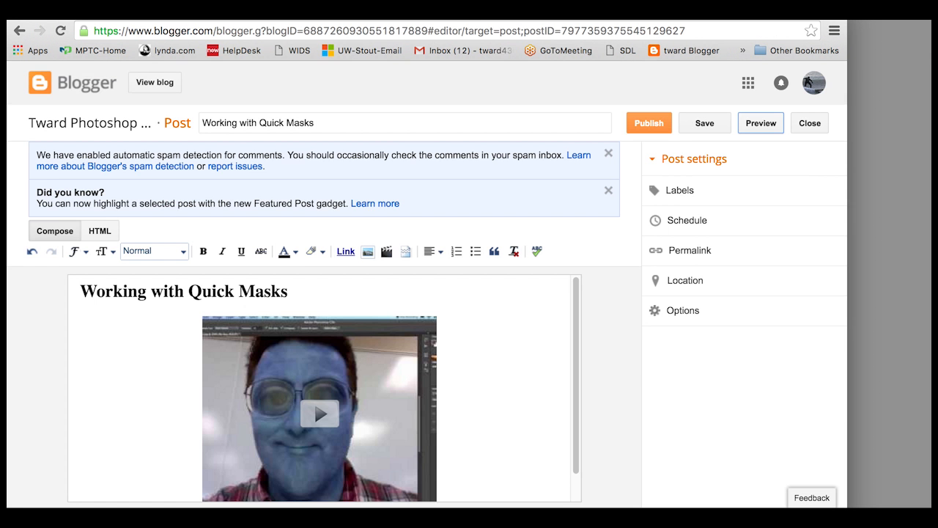
- Publish the Quick Masks post, cancel the Google+ share, and view the live blog
{"action": "left_click", "coordinate": [650, 124]}
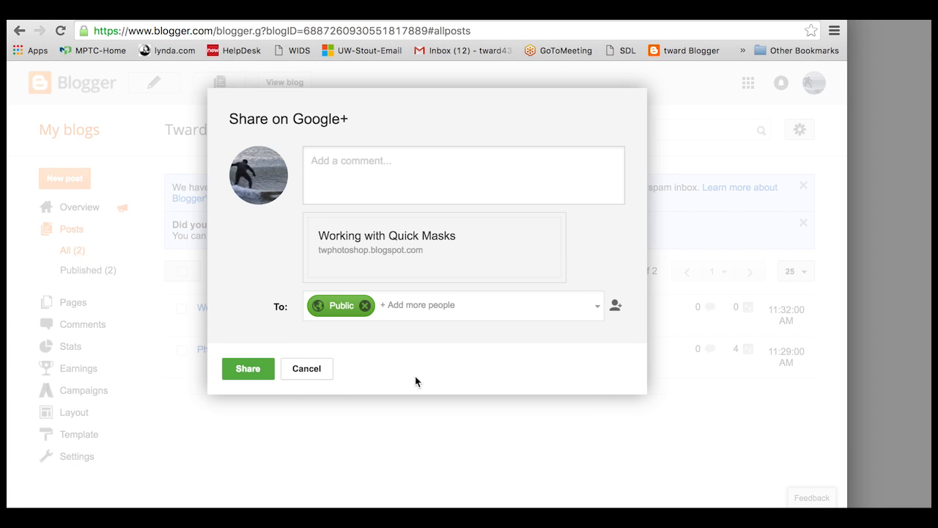
{"action": "left_click", "coordinate": [309, 370]}
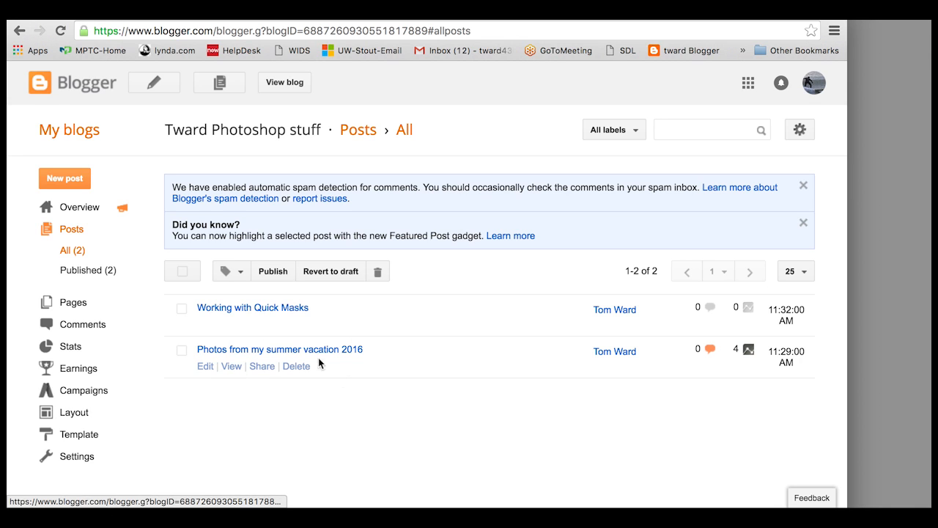
{"action": "left_click", "coordinate": [396, 315]}
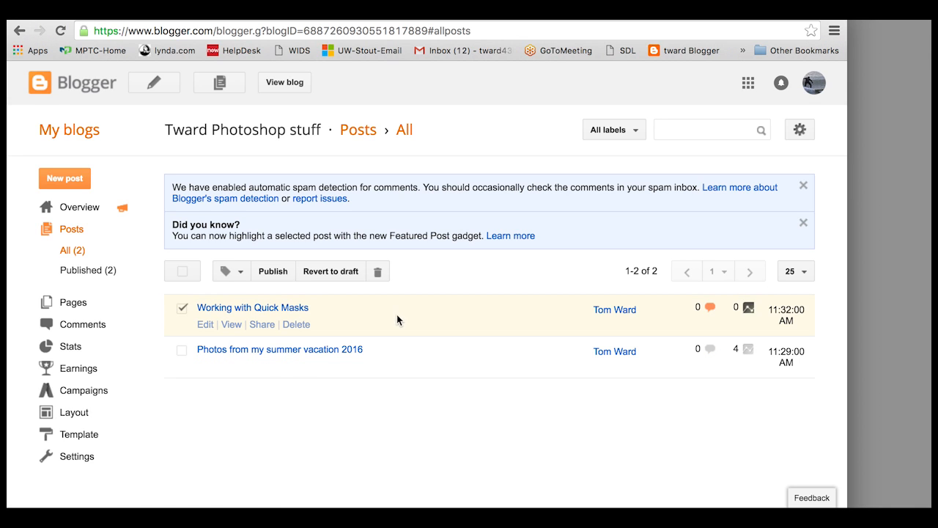
{"action": "left_click", "coordinate": [295, 84]}
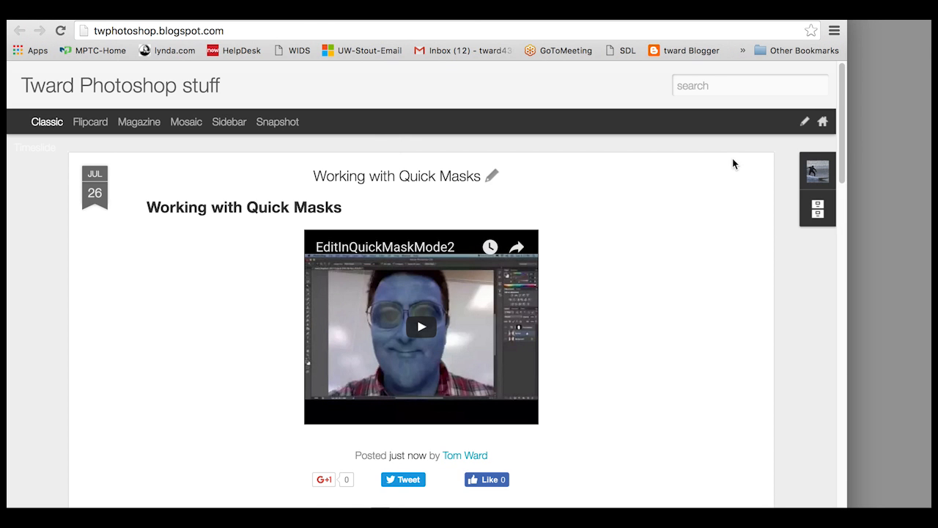
- Open the summer vacation photos post via Blog Archive 2016 > July
{"action": "mouse_move", "coordinate": [818, 219]}
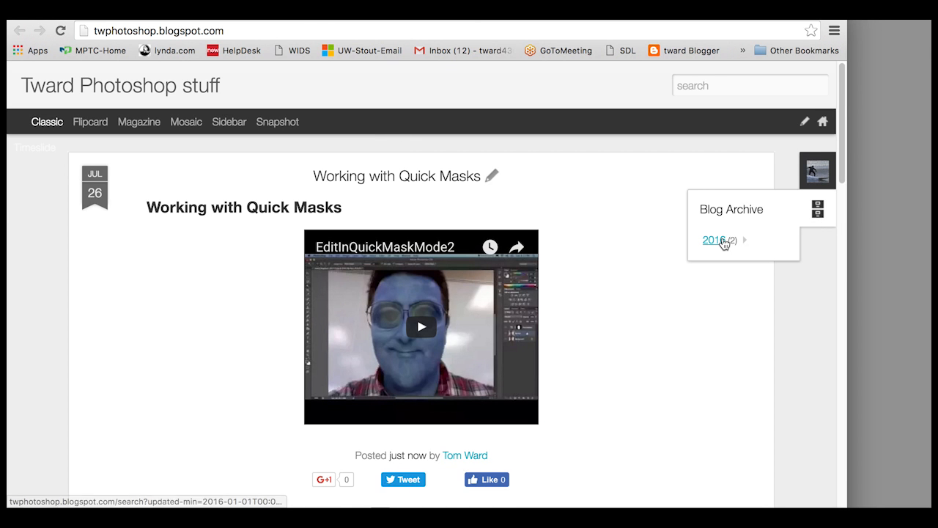
{"action": "left_click", "coordinate": [723, 240]}
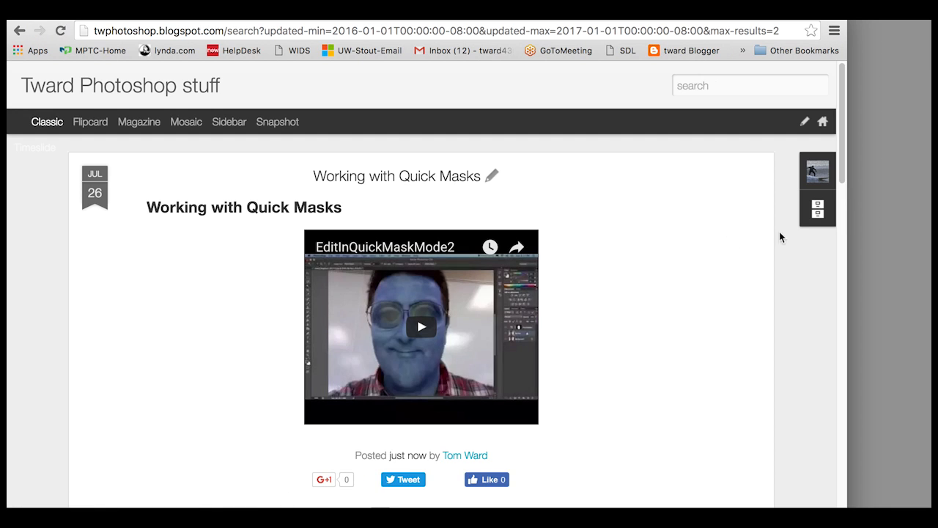
{"action": "mouse_move", "coordinate": [816, 220]}
{"action": "left_click", "coordinate": [744, 241]}
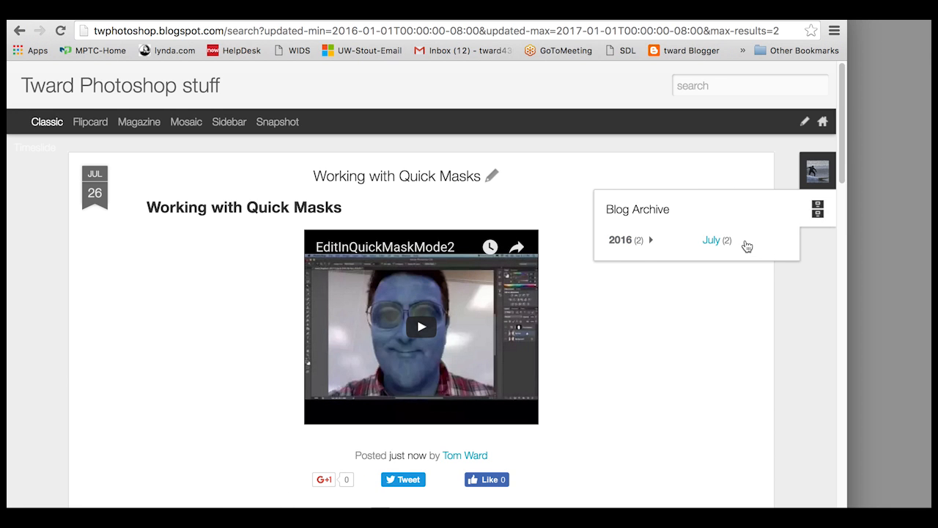
{"action": "left_click", "coordinate": [739, 242]}
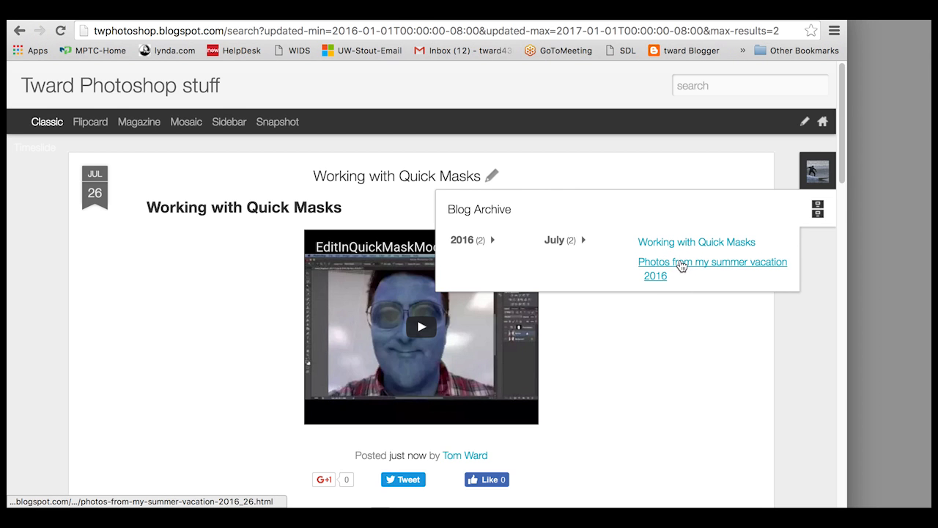
{"action": "left_click", "coordinate": [682, 265]}
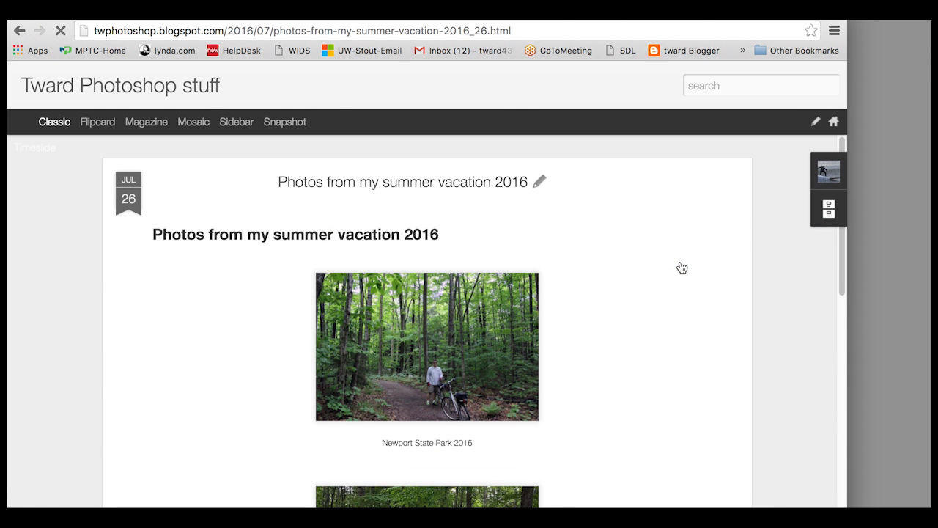
- Open the Working with Quick Masks post from the July 2016 archive
{"action": "left_click", "coordinate": [829, 223]}
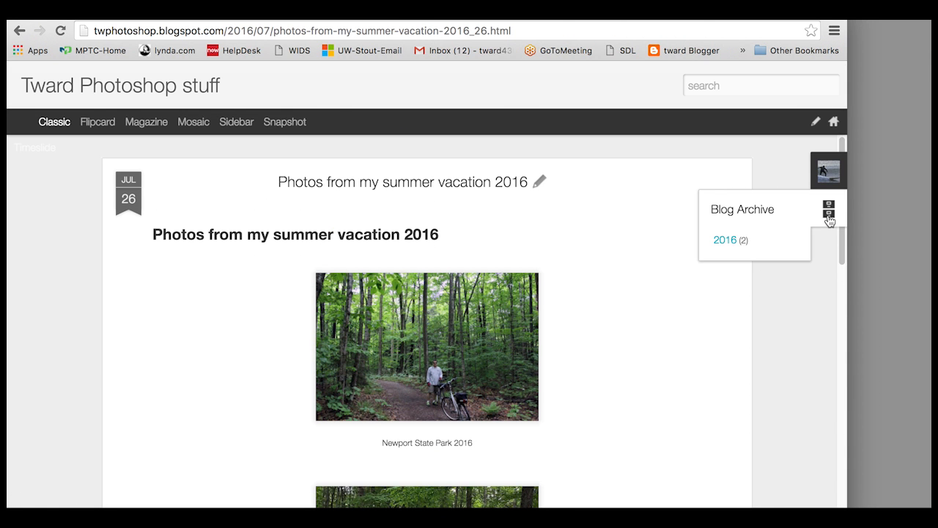
{"action": "left_click", "coordinate": [760, 245]}
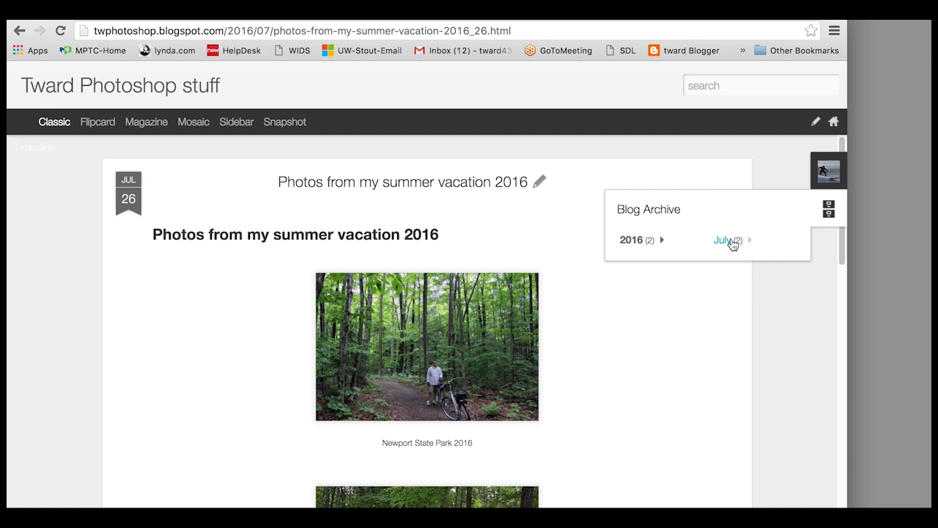
{"action": "left_click", "coordinate": [749, 244]}
{"action": "left_click", "coordinate": [749, 242]}
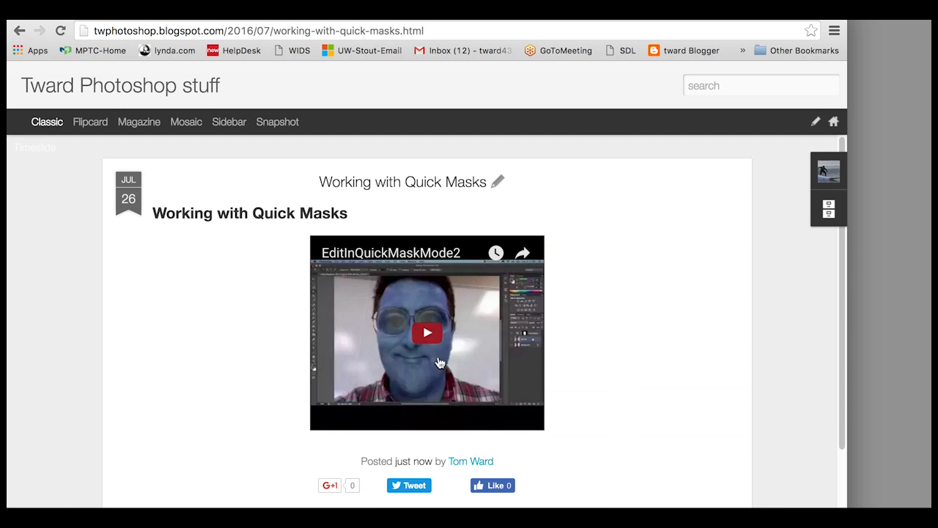
- Play the EditInQuickMaskMode2 video, try full screen, exit it with Esc, and pause
{"action": "left_click", "coordinate": [428, 332]}
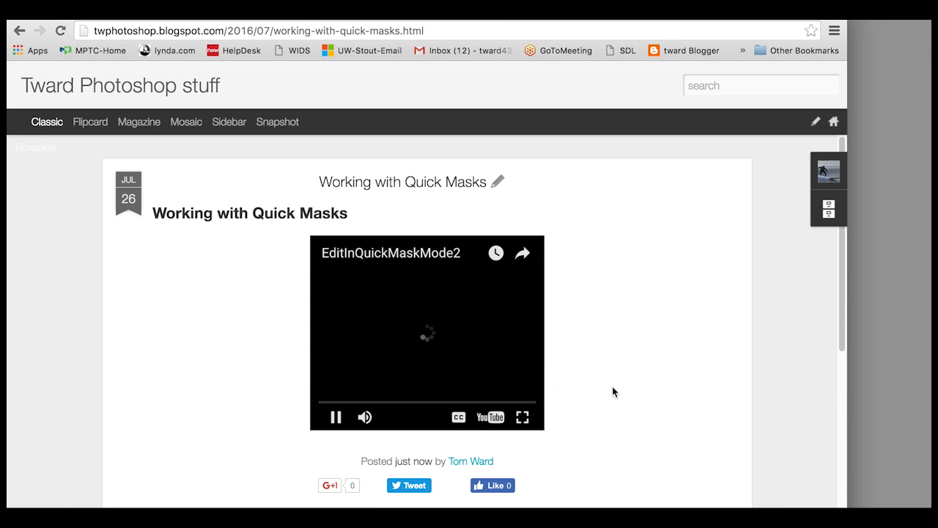
{"action": "left_click", "coordinate": [523, 417]}
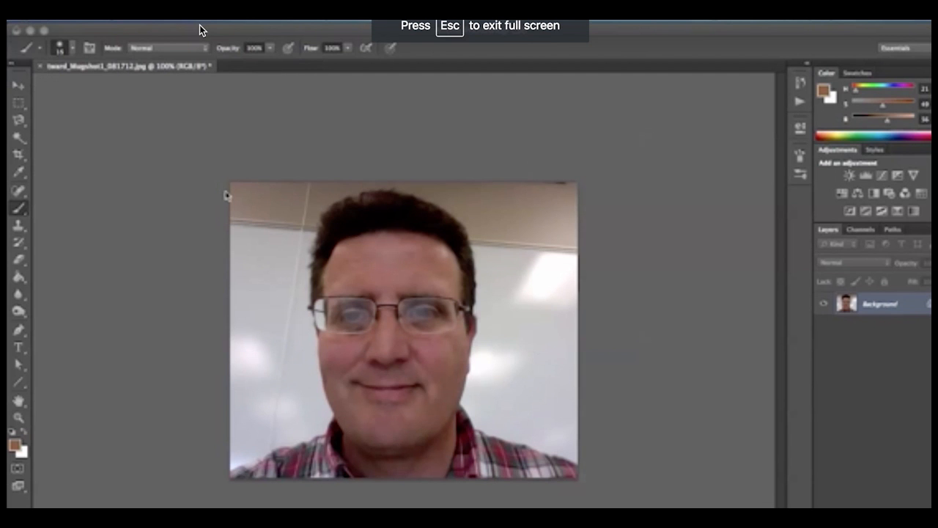
{"action": "key", "text": "Escape"}
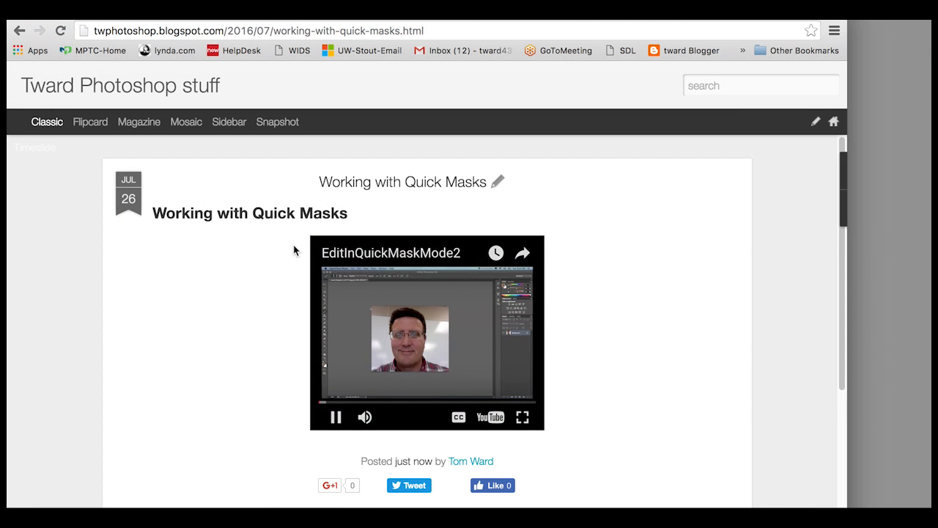
{"action": "left_click", "coordinate": [335, 417]}
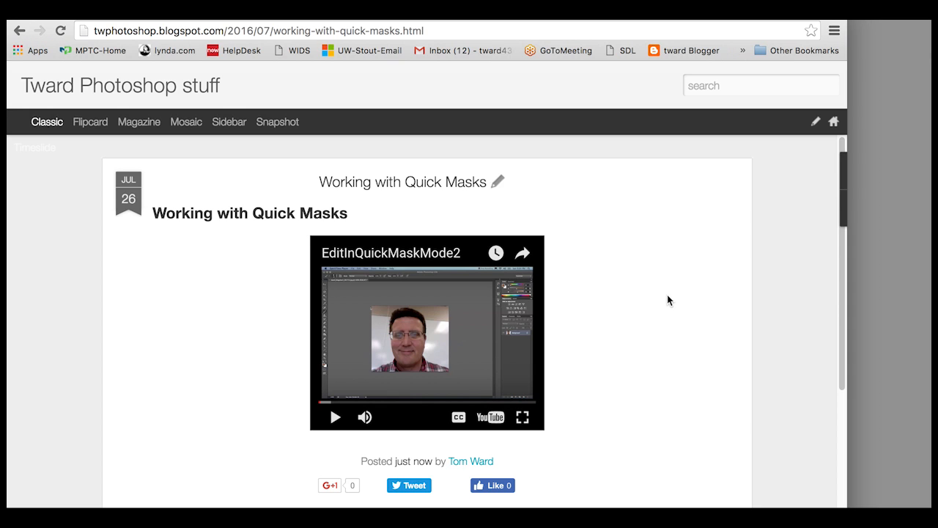